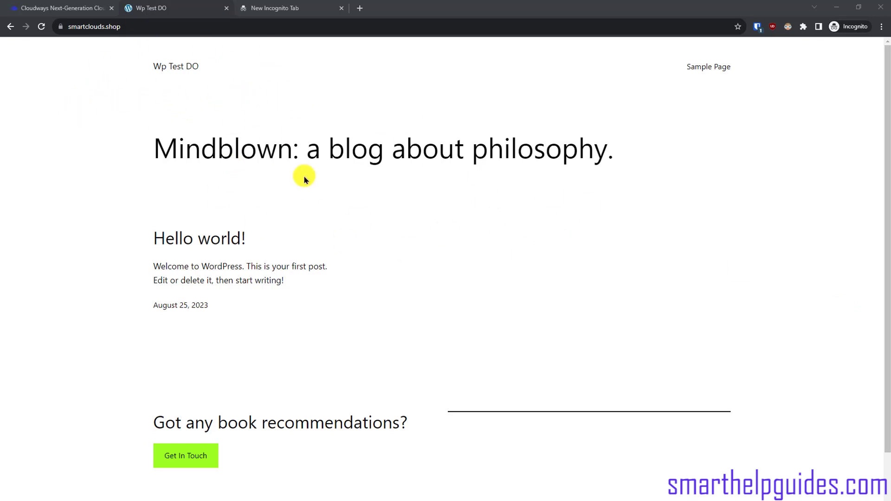
# Step: Switch to the Cloudways tab showing the empty free-trial registration form
pyautogui.click(55, 9)
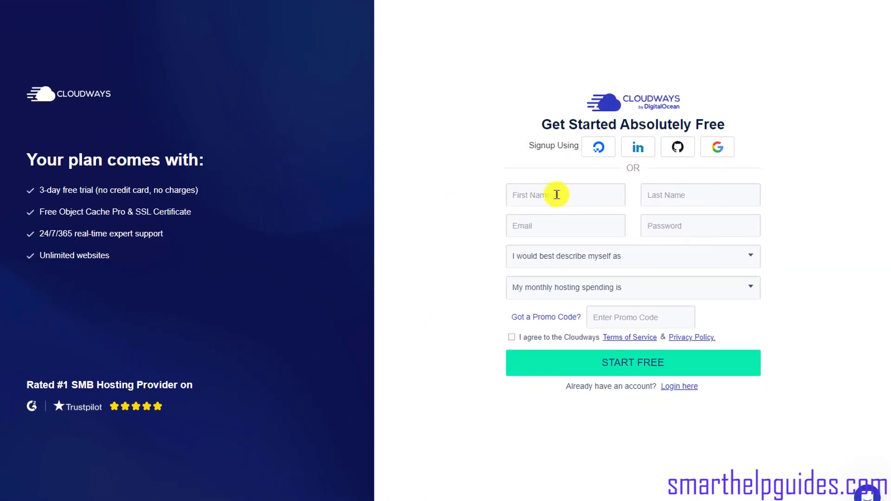
# Step: Apply promo code SMART10, accept the terms, and log in to the existing Cloudways account
pyautogui.click(557, 195)
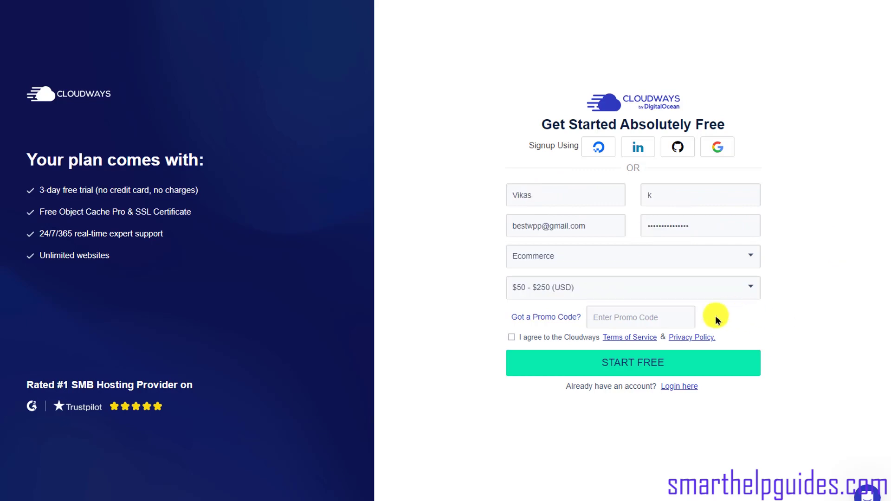
pyautogui.click(662, 317)
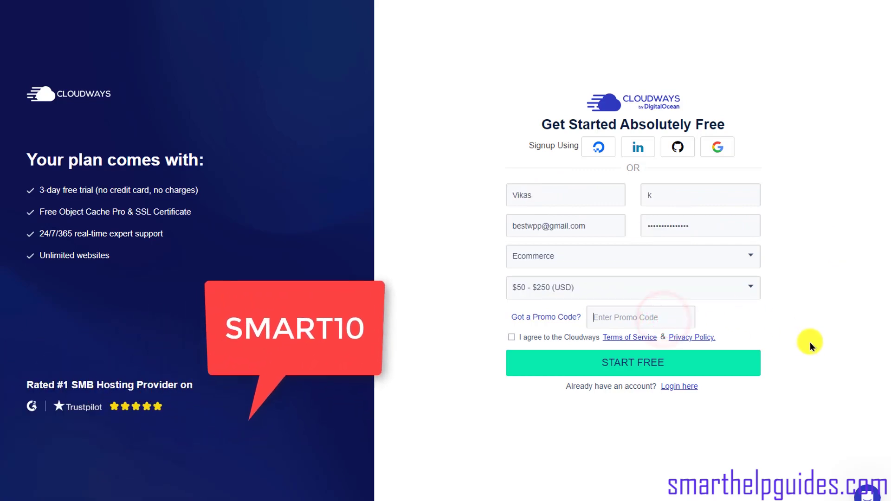
pyautogui.write('SMART10')
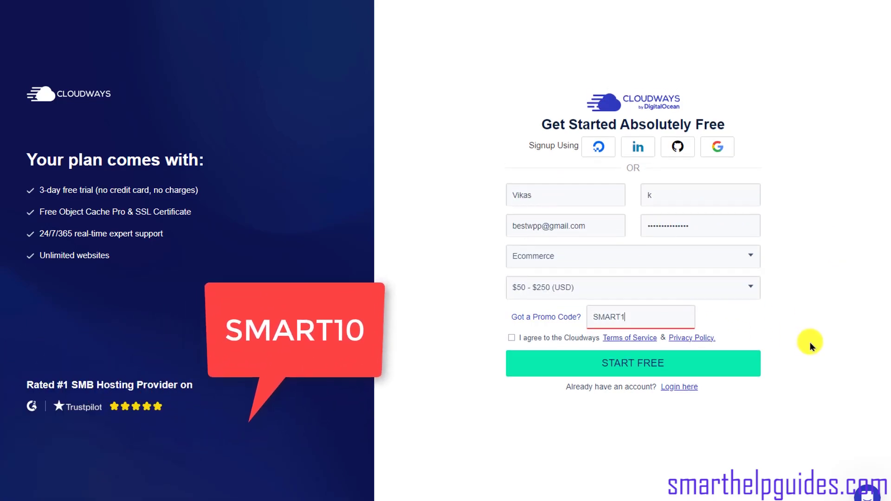
pyautogui.click(810, 343)
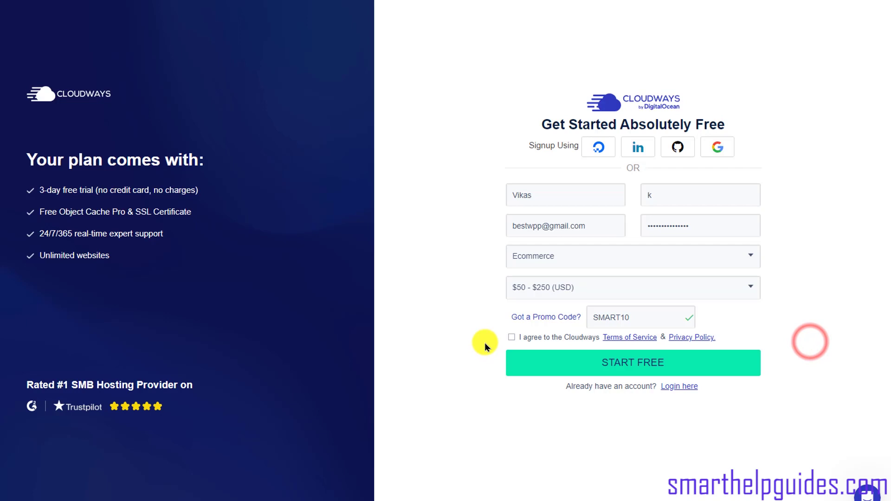
pyautogui.click(512, 337)
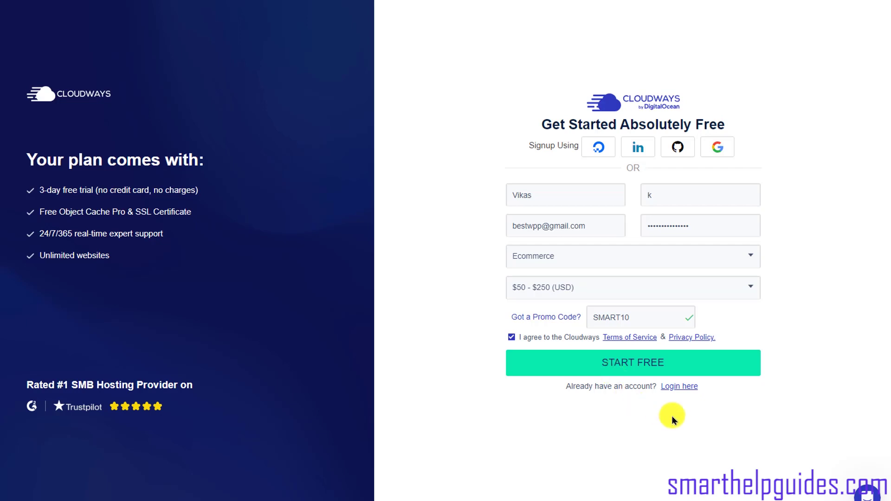
pyautogui.click(680, 386)
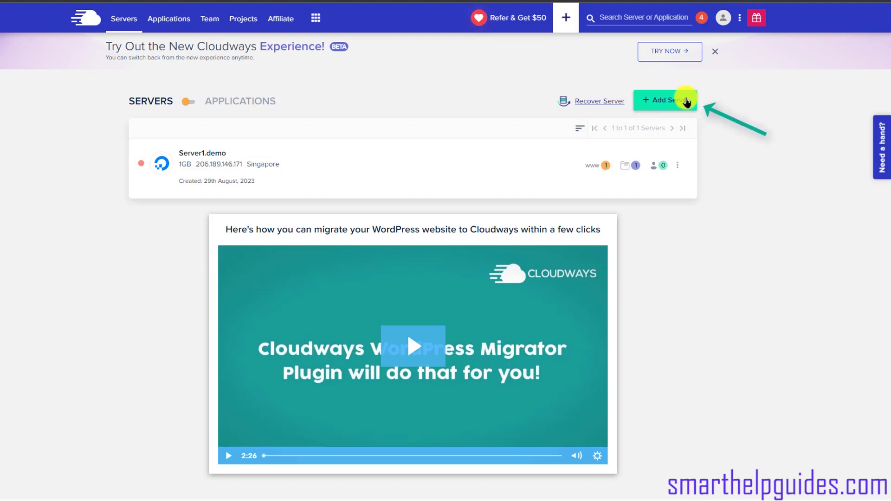
# Step: Start a new server with WordPress 6.2.2, naming the app and server Migrate tut
pyautogui.click(680, 102)
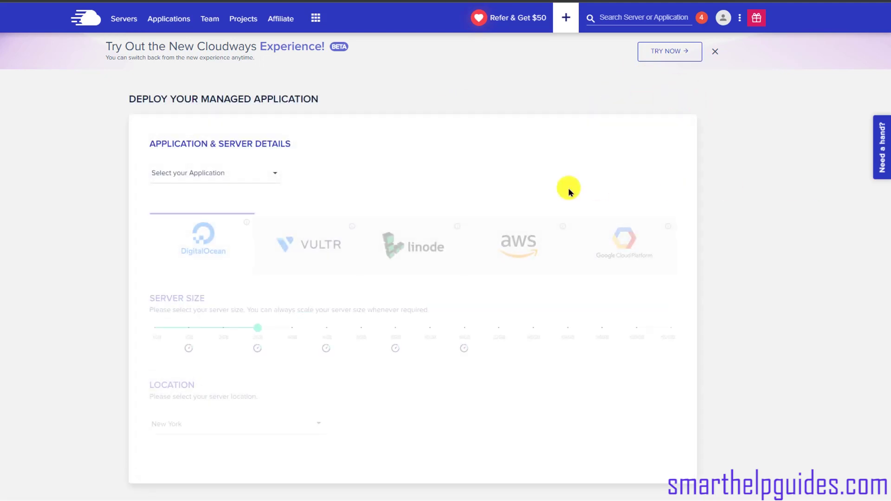
pyautogui.click(257, 172)
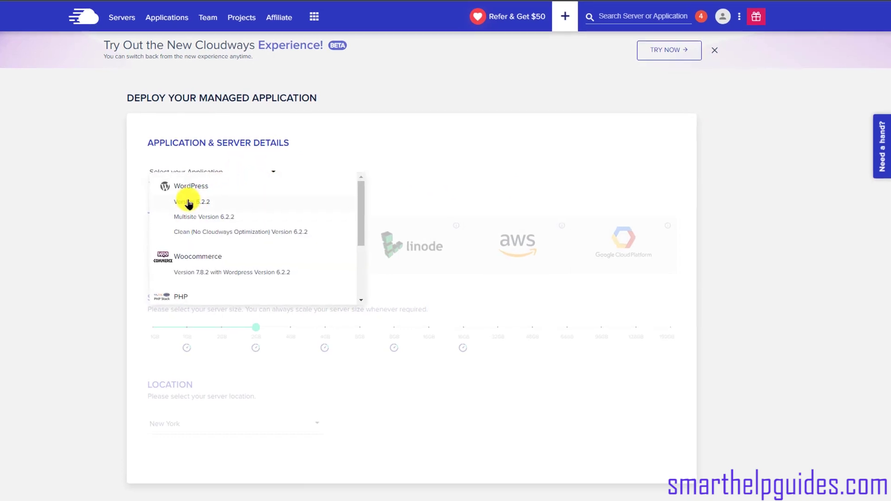
pyautogui.click(194, 203)
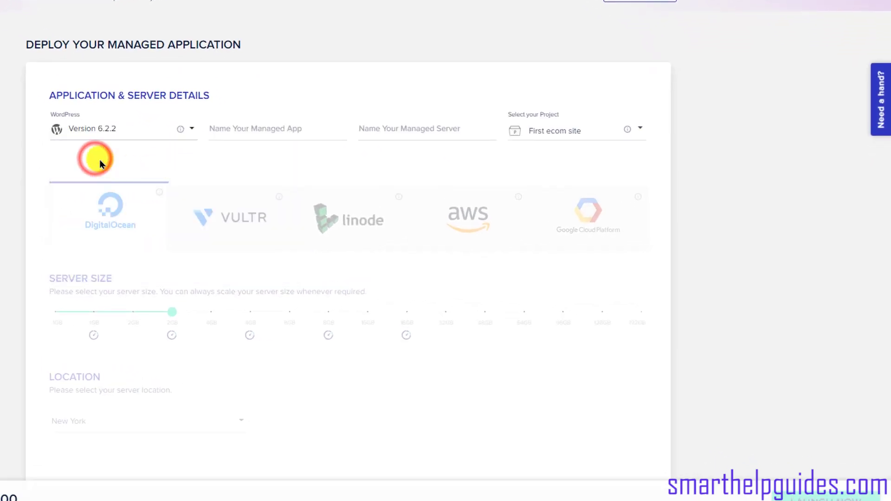
pyautogui.click(265, 128)
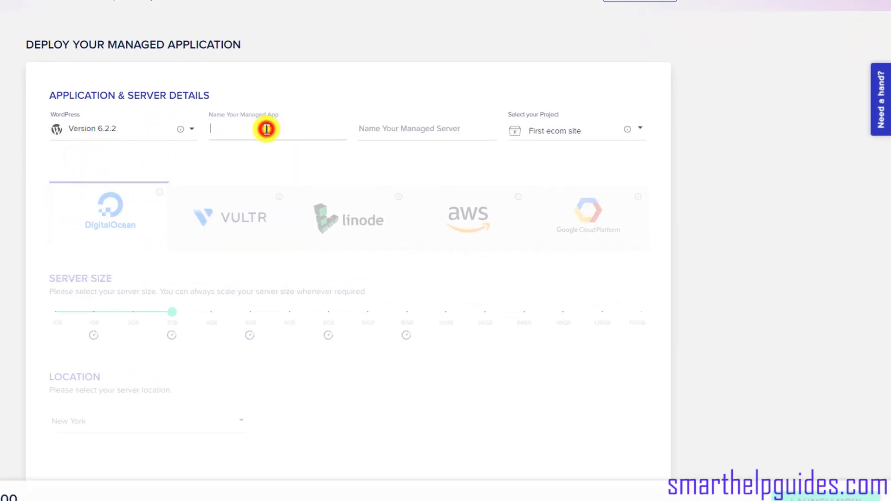
pyautogui.write('Mi')
pyautogui.click(819, 221)
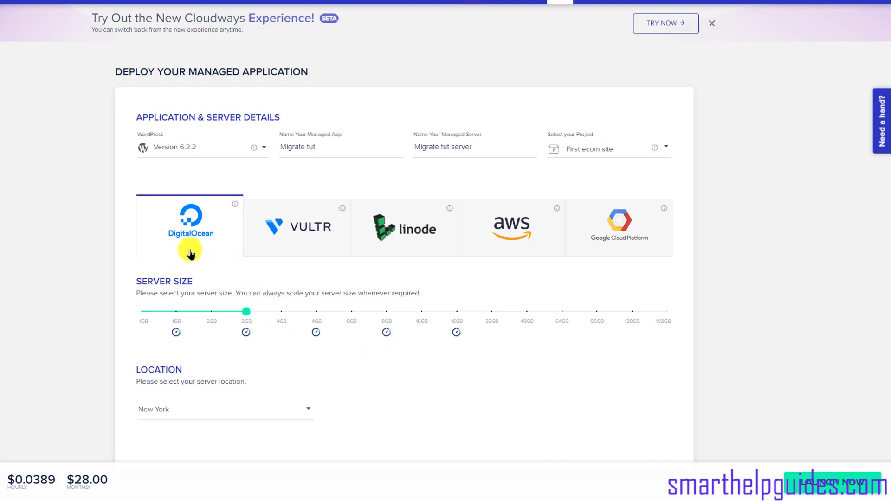
# Step: Set the DigitalOcean server size to 1GB and the location to Singapore
pyautogui.click(142, 311)
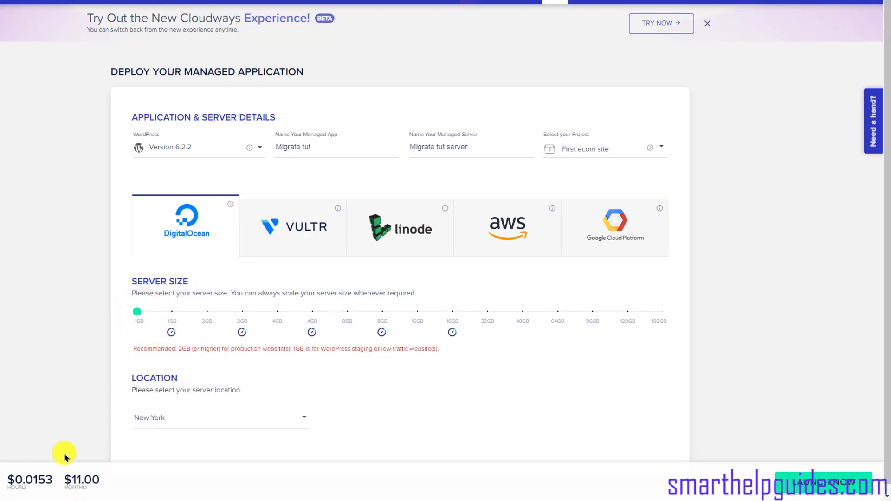
pyautogui.click(171, 311)
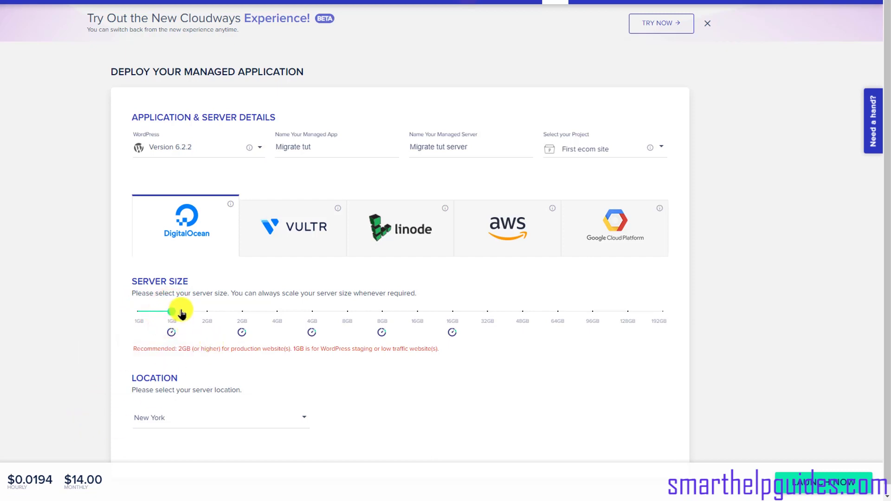
pyautogui.click(207, 312)
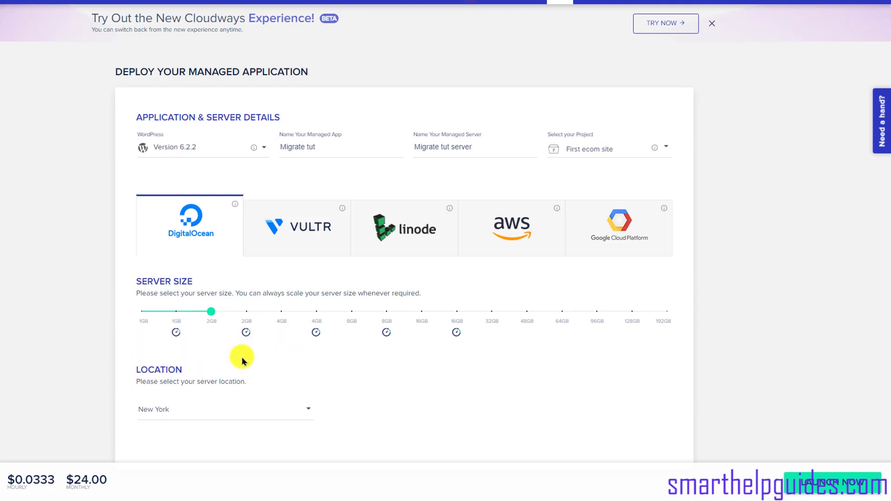
pyautogui.click(141, 312)
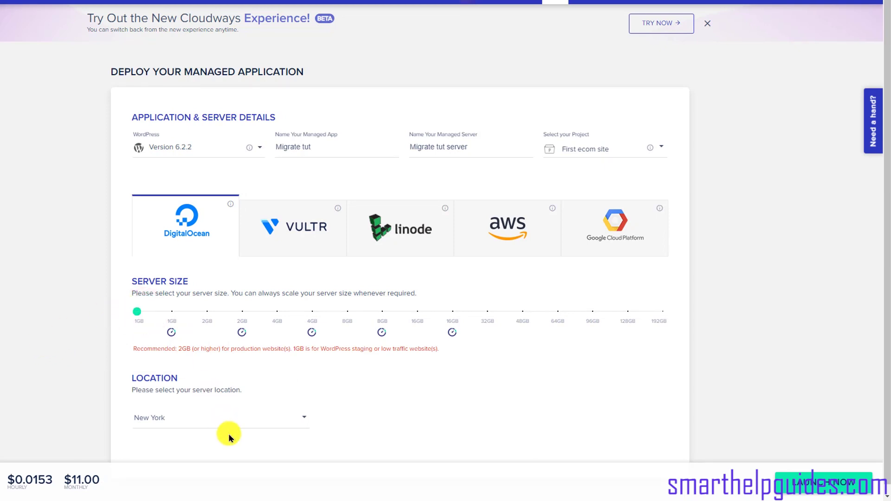
pyautogui.click(231, 420)
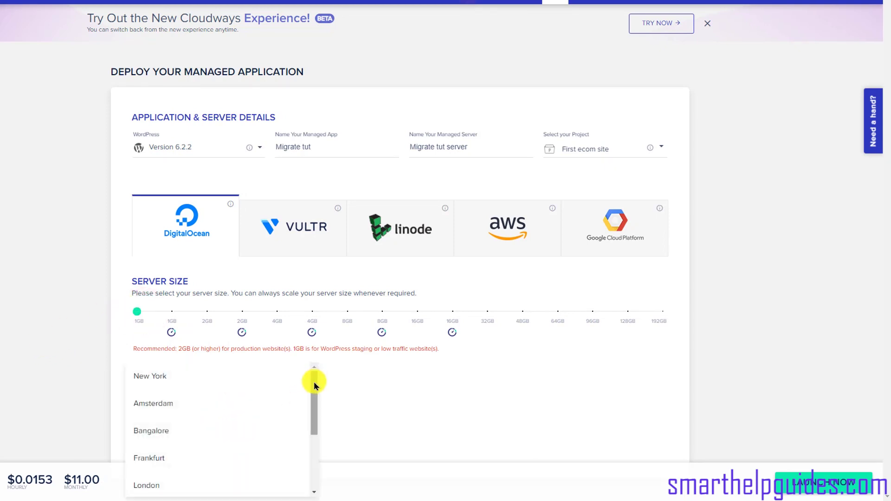
pyautogui.click(323, 409)
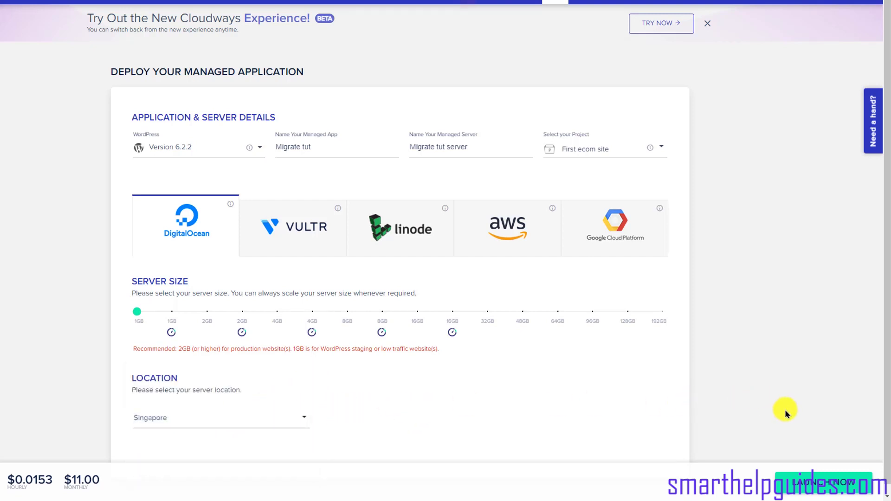
# Step: Launch Migrate tut server, then open its Migrate tut application's access details
pyautogui.click(813, 478)
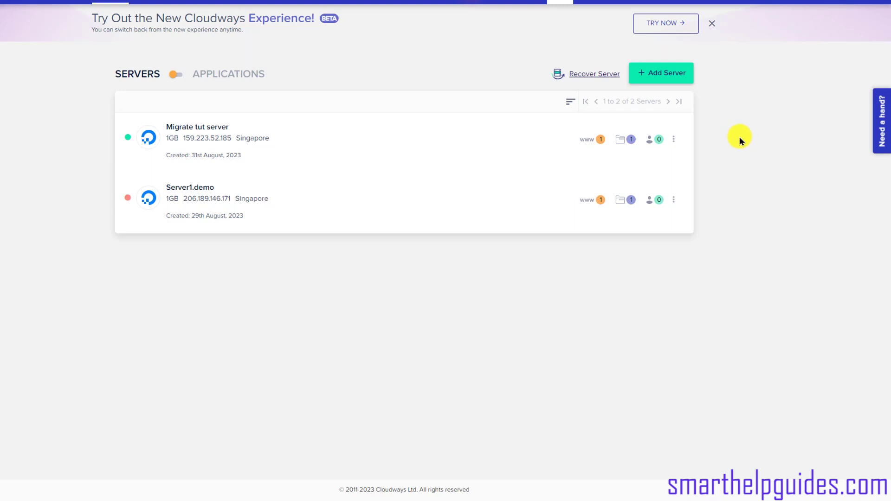
pyautogui.click(590, 142)
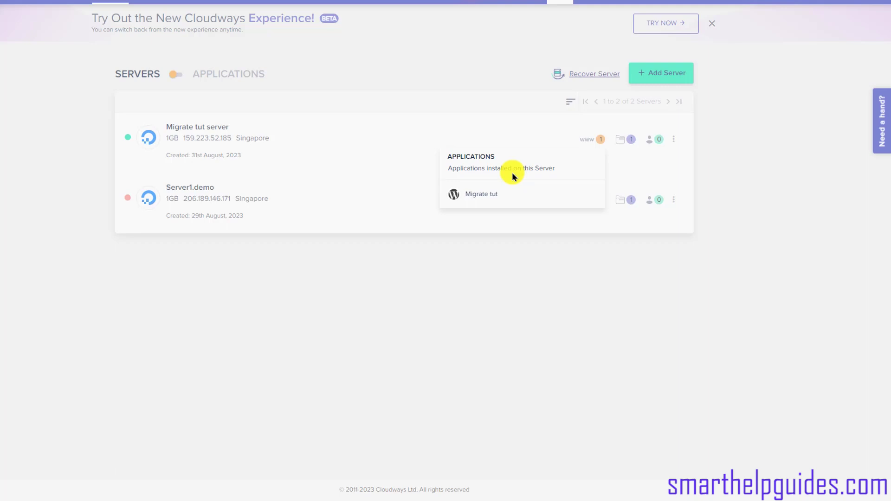
pyautogui.click(485, 194)
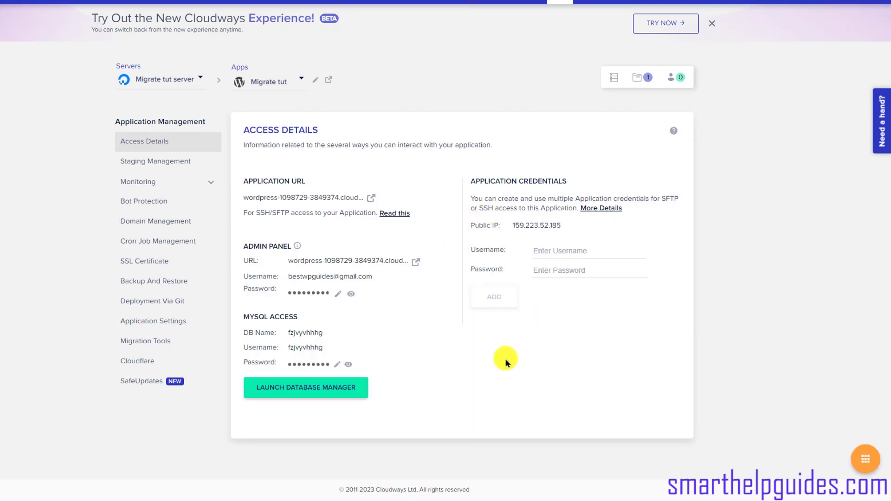
# Step: Open the Migrate tut app's Application URL in a new window beside the original site
pyautogui.click(376, 199)
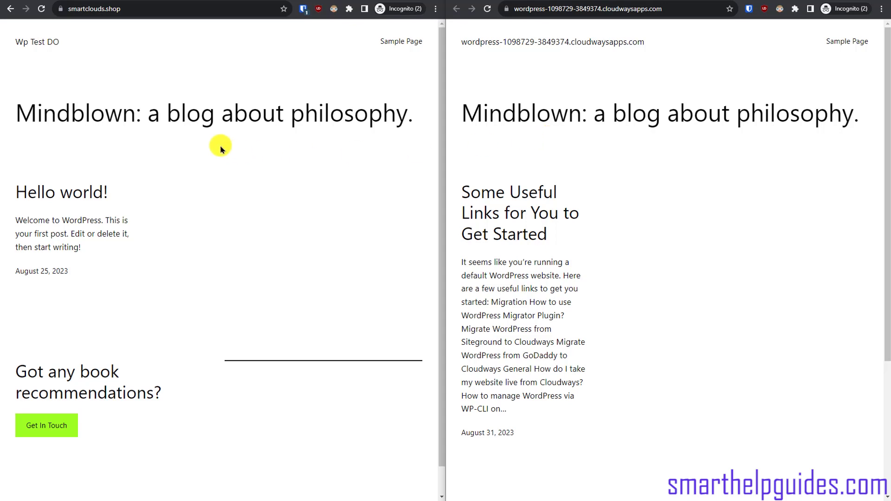
# Step: In smartclouds.shop's admin Plugins > Add New, search 'cloudways' and install Cloudways WordPress Migrator
pyautogui.click(189, 9)
pyautogui.click(189, 9)
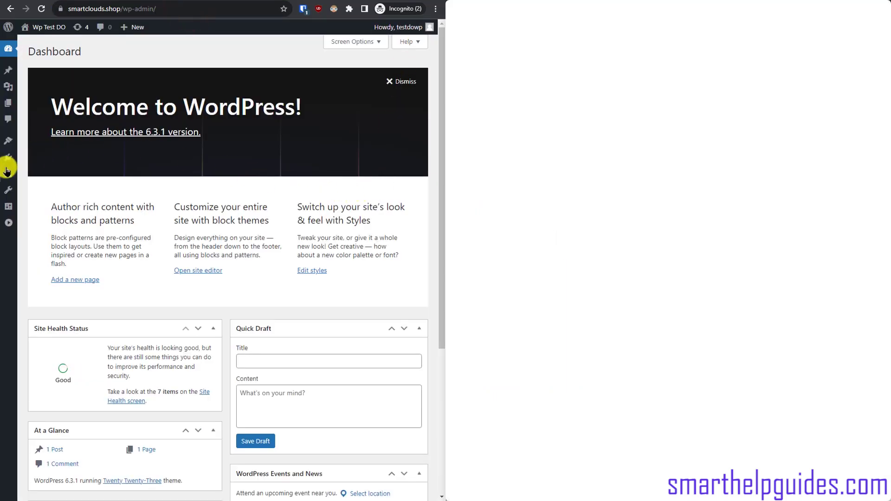
pyautogui.moveTo(7, 161)
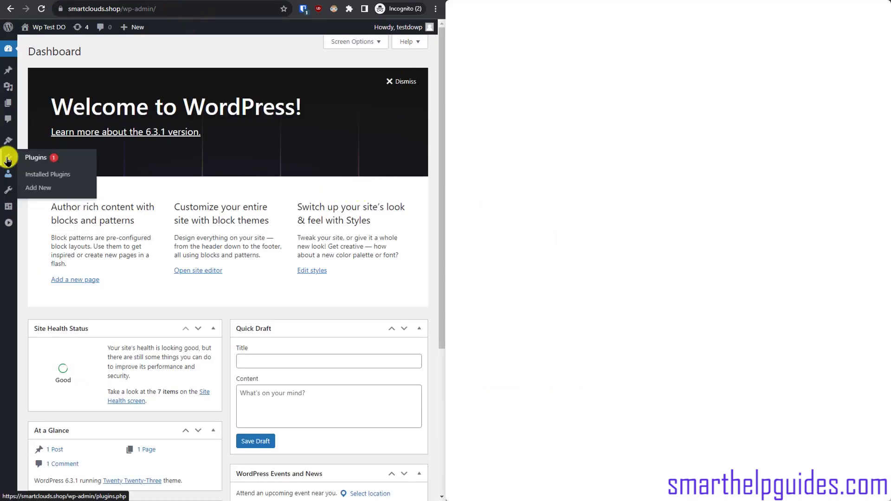
pyautogui.click(41, 186)
pyautogui.click(359, 80)
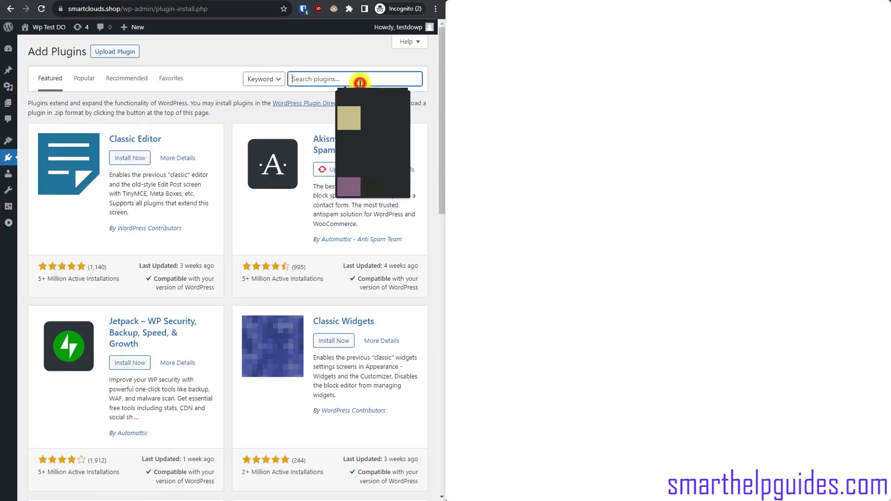
pyautogui.write('cloud')
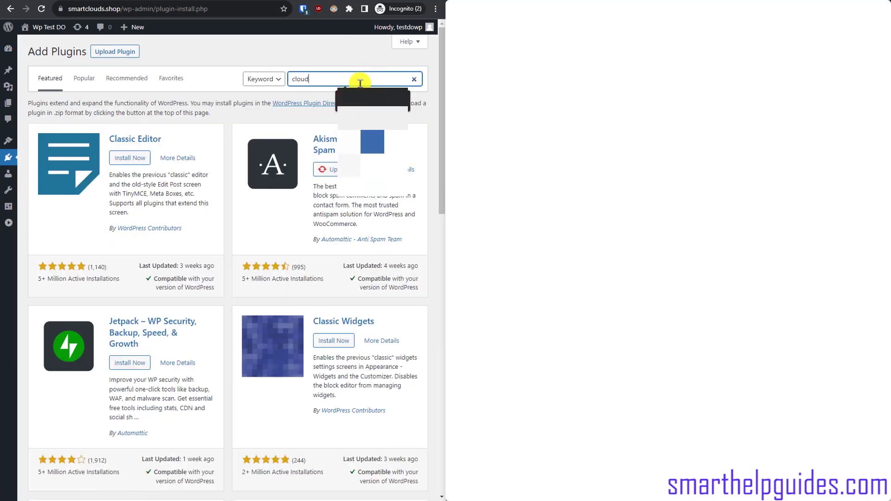
pyautogui.write('ways')
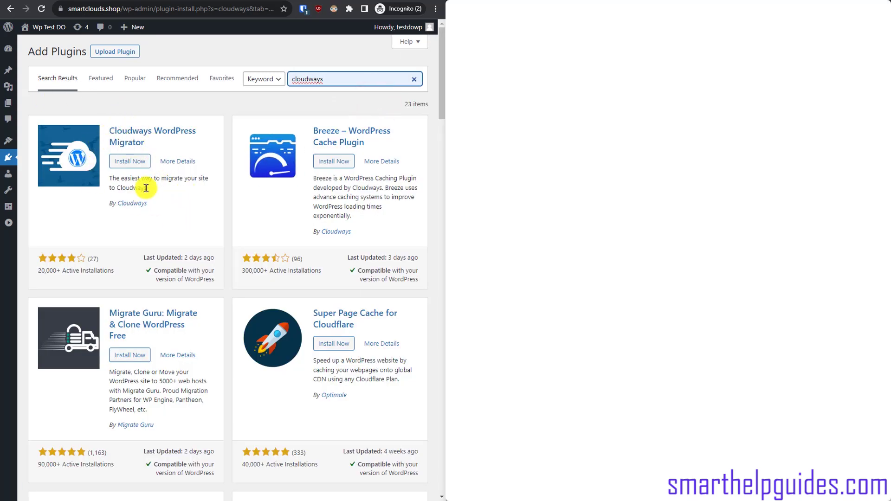
pyautogui.click(137, 162)
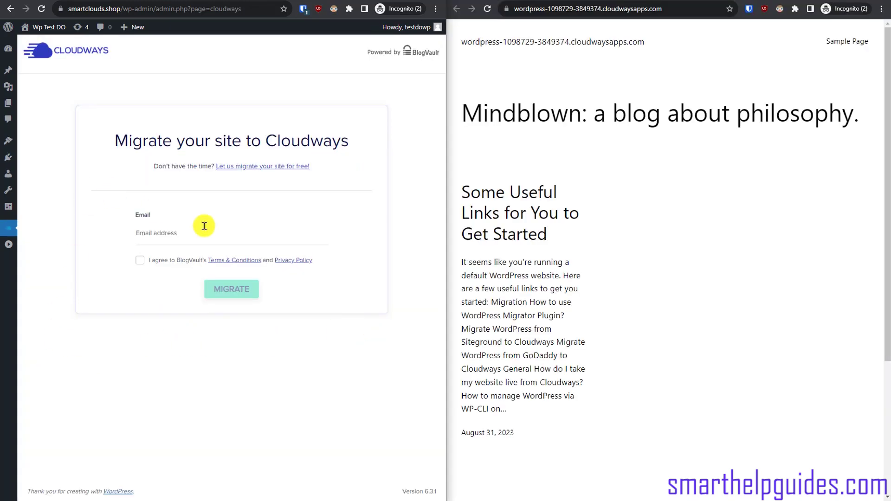
# Step: Enter the saved email address, accept BlogVault's terms, and submit the migration request
pyautogui.click(199, 234)
pyautogui.click(232, 261)
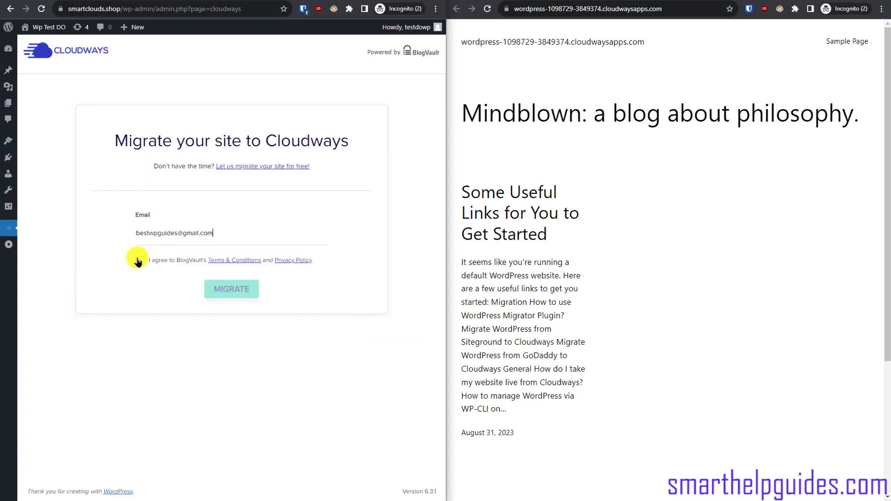
pyautogui.click(139, 261)
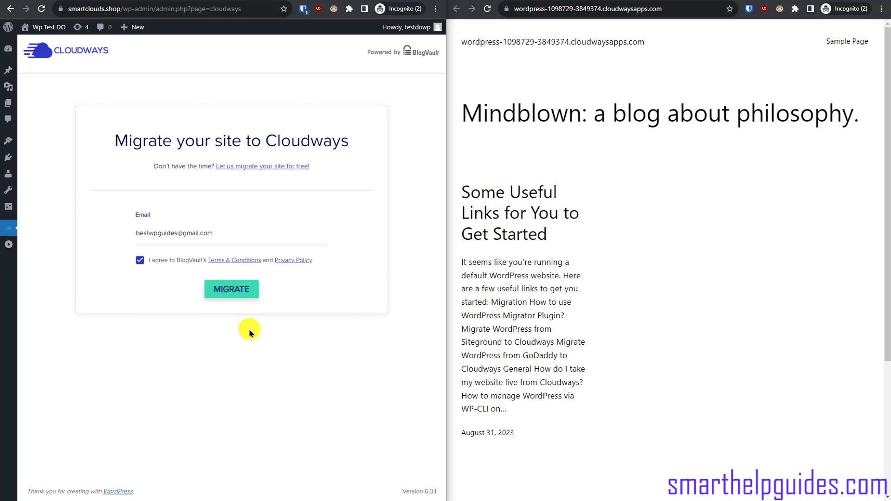
pyautogui.click(232, 289)
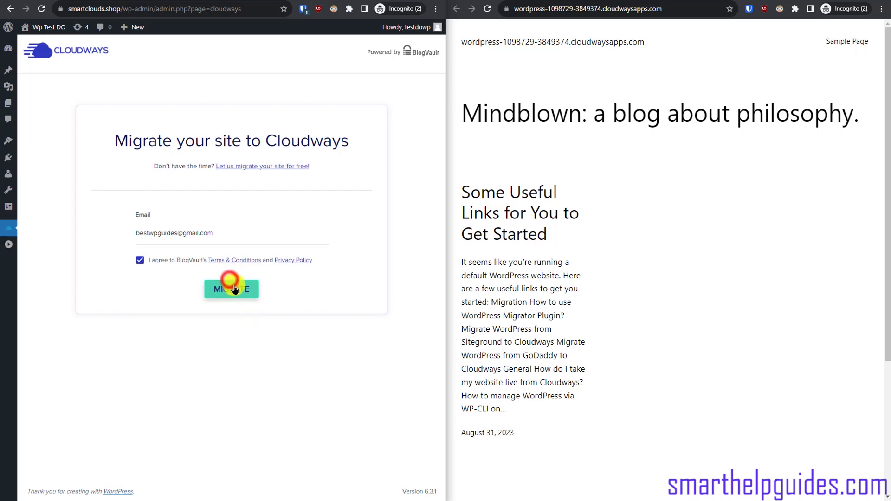
pyautogui.scroll(-5, 442, 281)
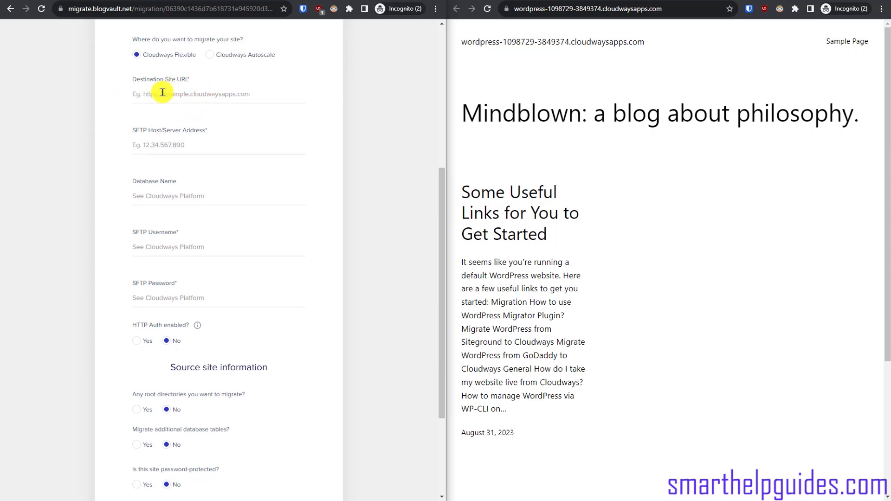
# Step: Copy the Cloudways app's live site address into Destination Site URL
pyautogui.hotkey('ctrl', 'Tab')
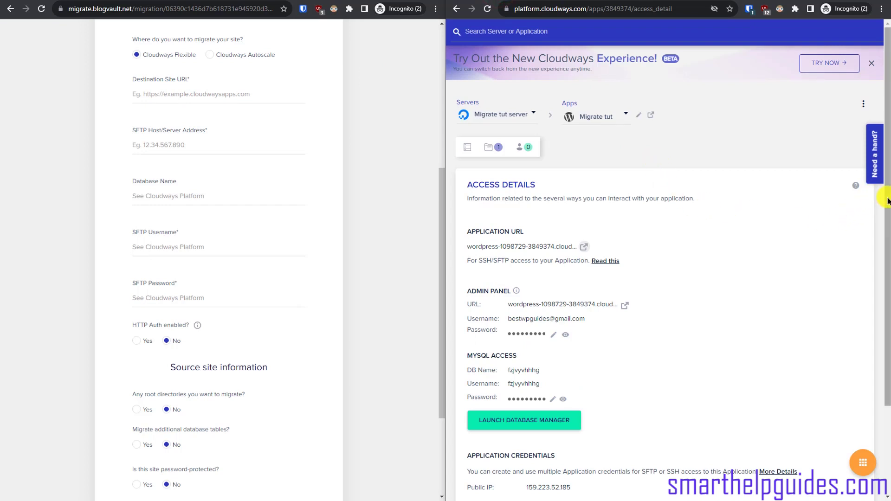
pyautogui.moveTo(882, 195); pyautogui.dragTo(886, 287)
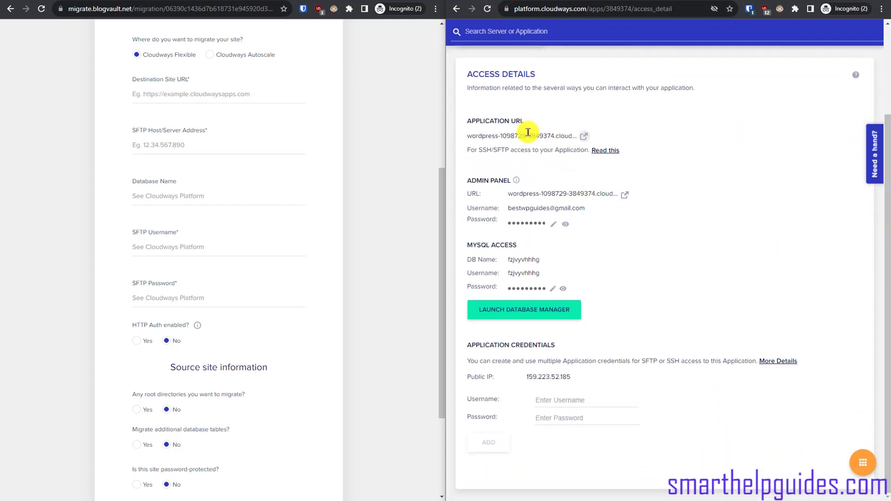
pyautogui.rightClick(585, 137)
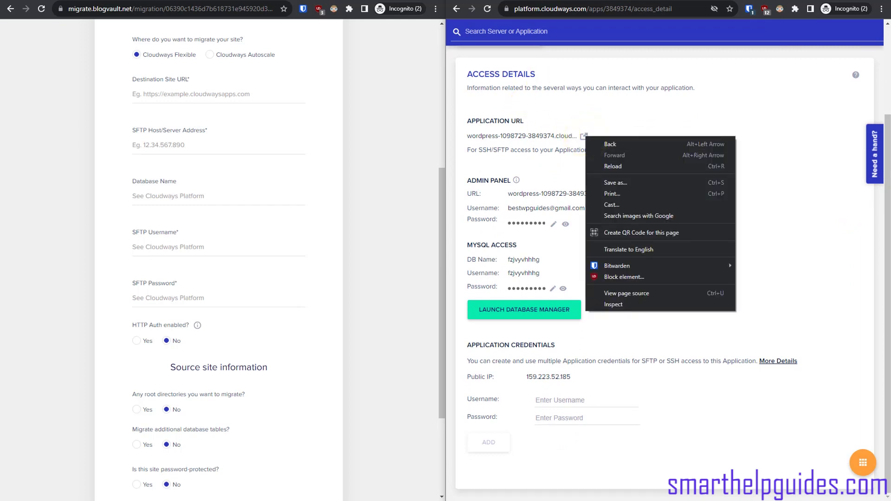
pyautogui.click(555, 137)
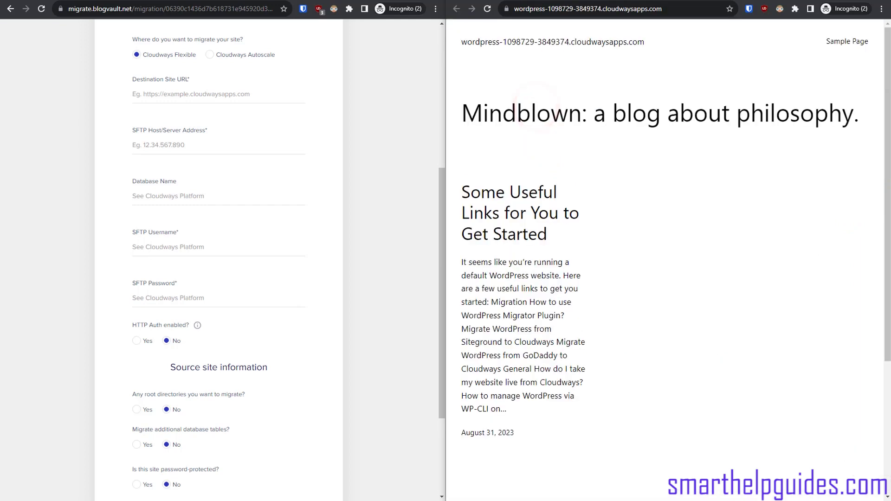
pyautogui.click(562, 13)
pyautogui.rightClick(563, 12)
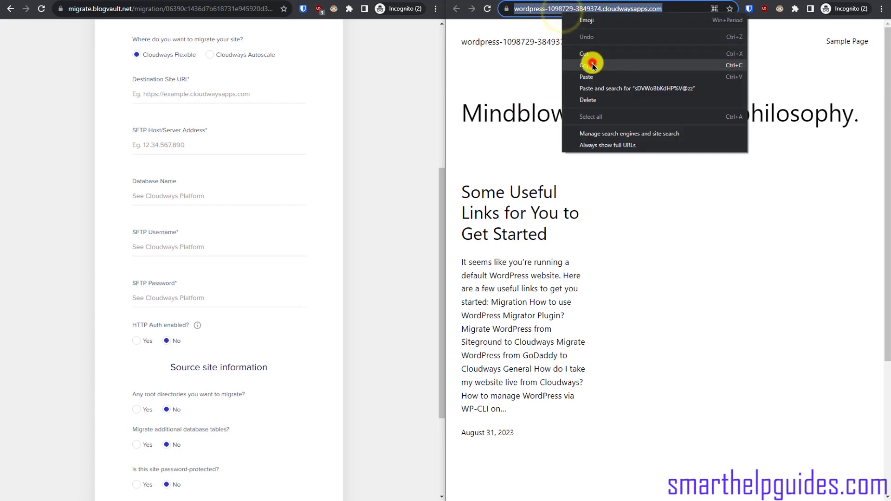
pyautogui.click(593, 63)
pyautogui.rightClick(193, 92)
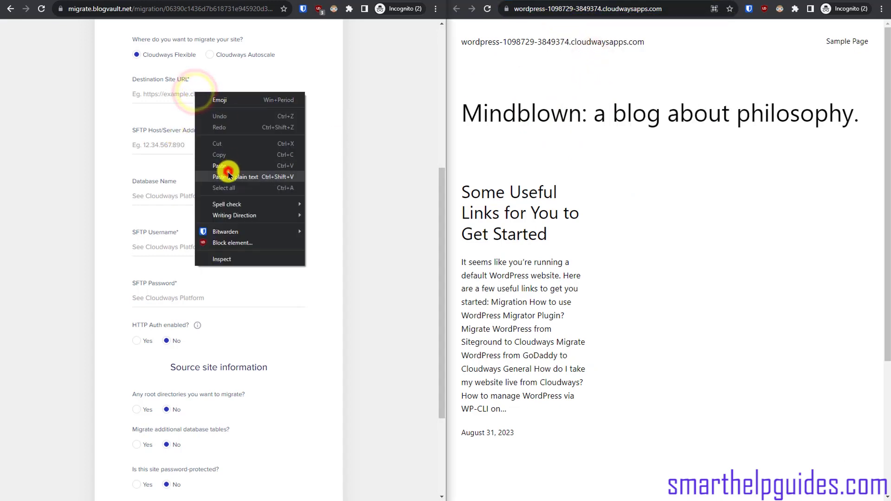
pyautogui.click(227, 172)
# Step: Fill SFTP Host with 159.223.52.185 and Database Name with fzjvyvhhhg from Access Details
pyautogui.click(518, 2)
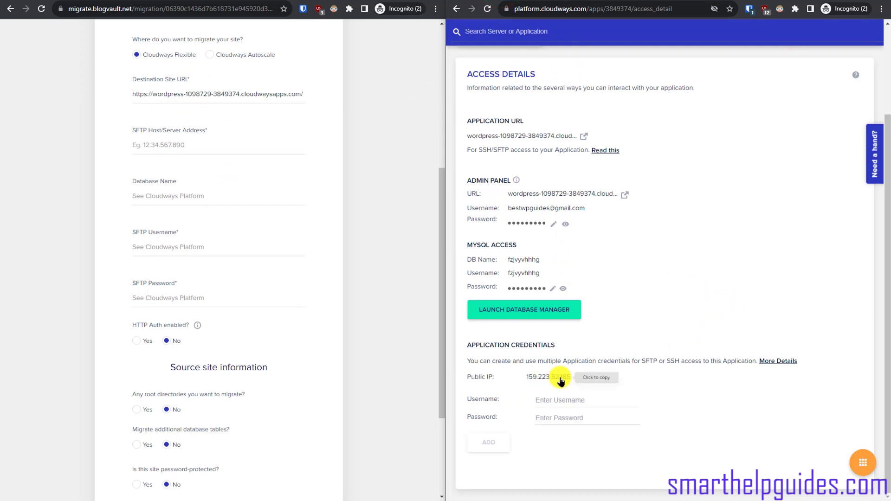
pyautogui.click(591, 380)
pyautogui.click(163, 144)
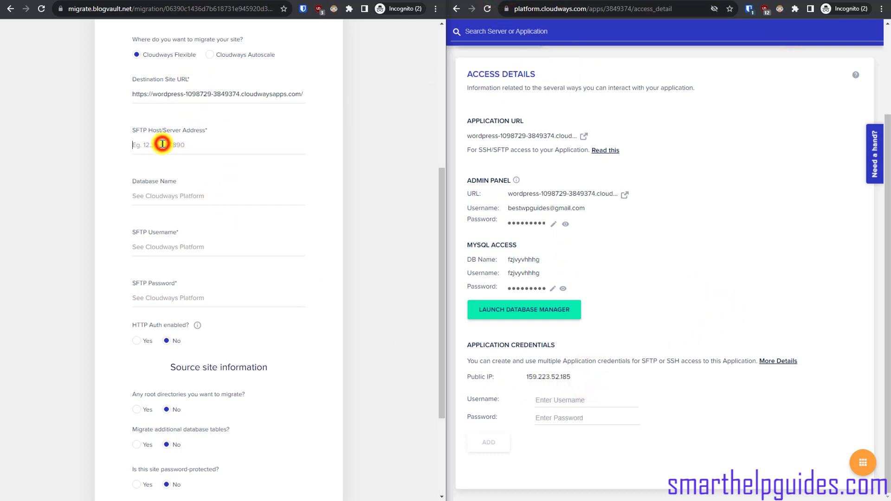
pyautogui.hotkey('ctrl', 'v')
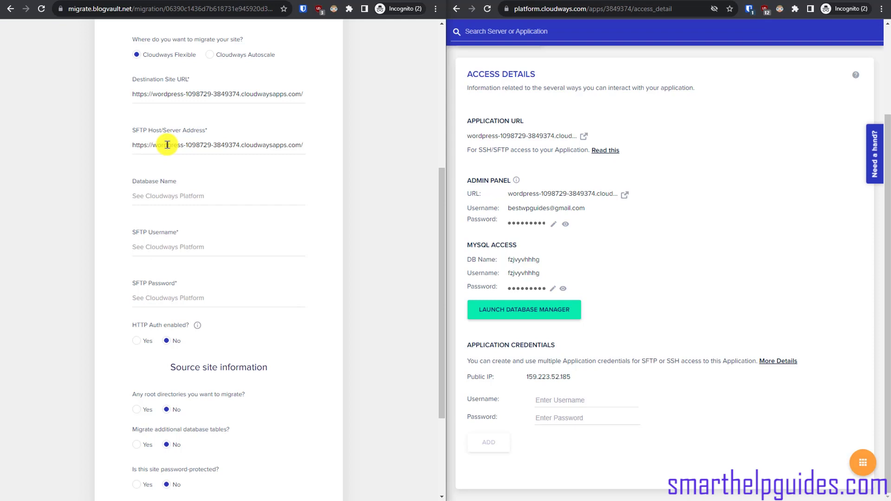
pyautogui.click(557, 377)
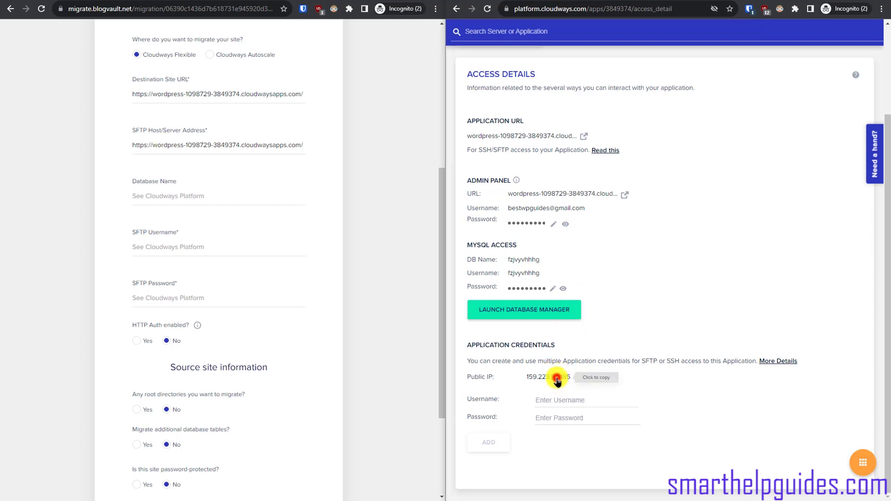
pyautogui.tripleClick(260, 143)
pyautogui.hotkey('ctrl', 'v')
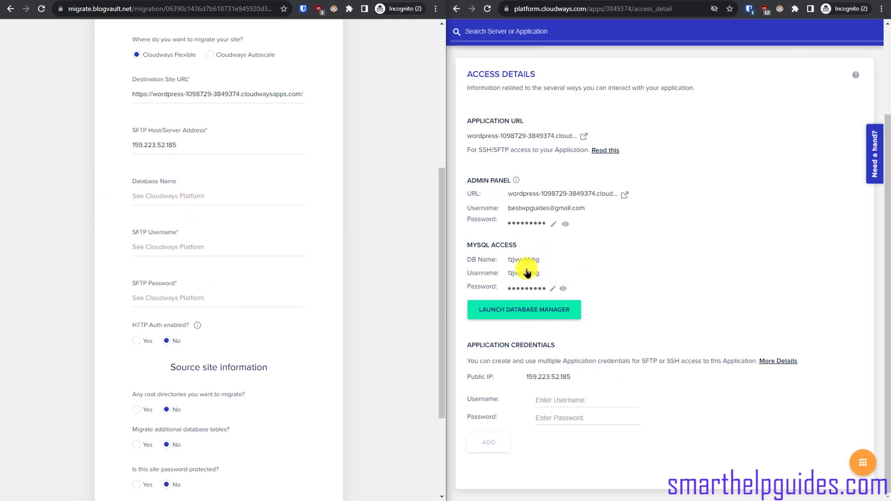
pyautogui.moveTo(527, 267); pyautogui.dragTo(168, 200)
pyautogui.click(156, 239)
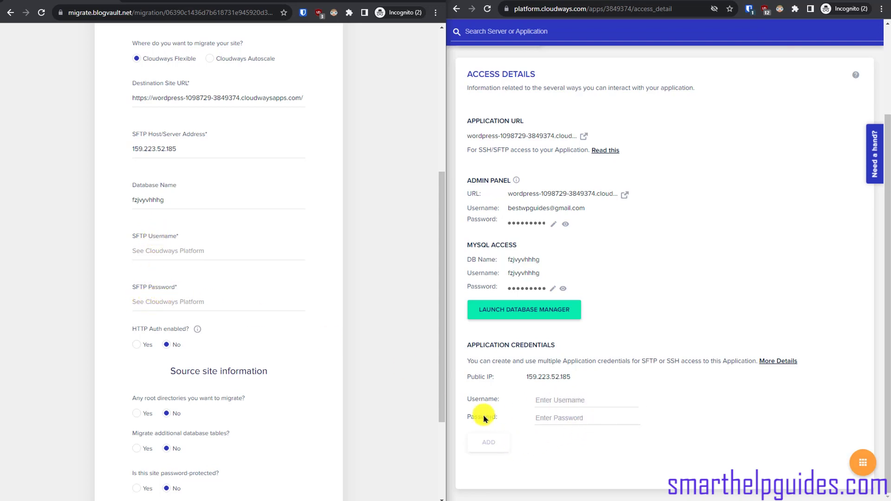
# Step: Add a new SFTP application credential and paste its username and password into the form
pyautogui.click(561, 395)
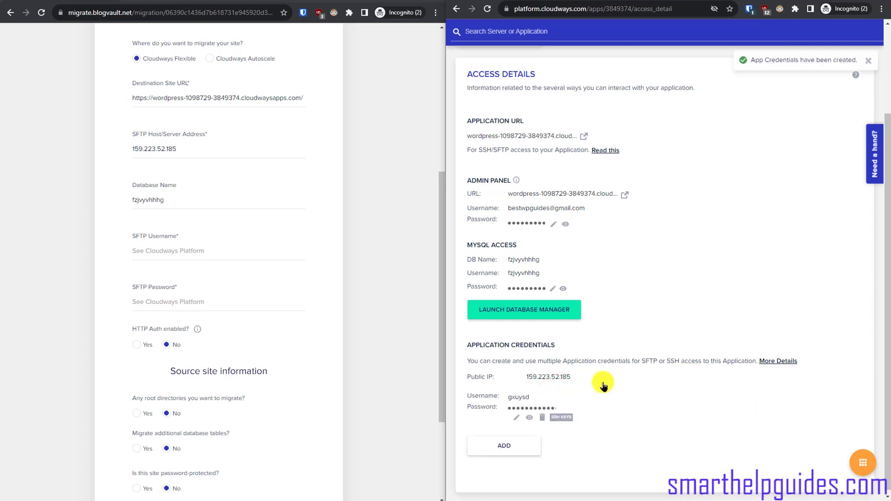
pyautogui.click(517, 397)
pyautogui.rightClick(181, 258)
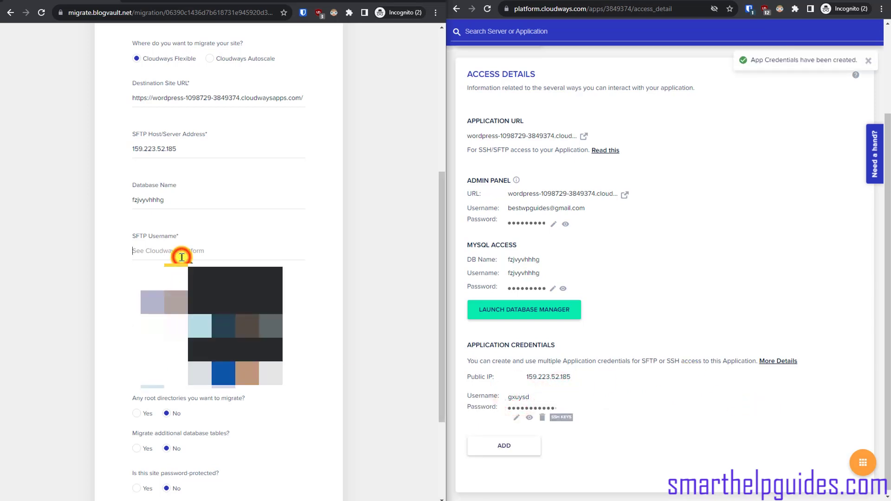
pyautogui.click(200, 325)
pyautogui.click(530, 411)
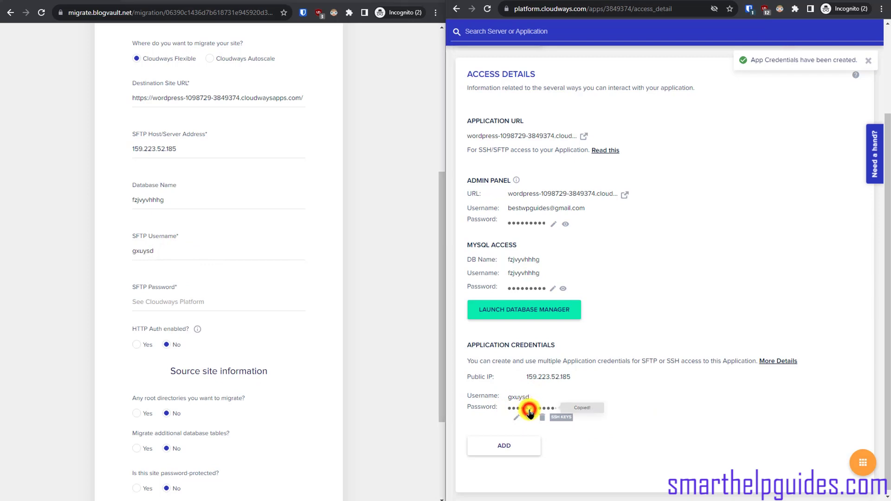
pyautogui.click(232, 302)
pyautogui.hotkey('ctrl', 'v')
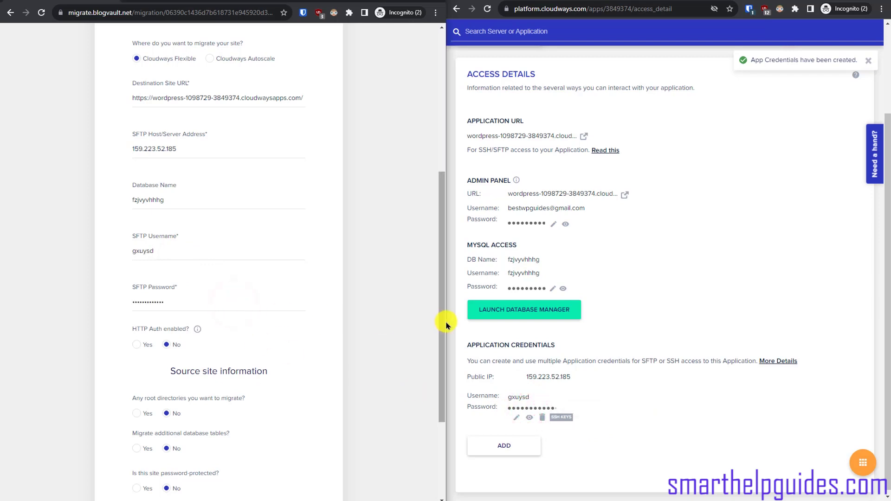
pyautogui.moveTo(442, 334); pyautogui.dragTo(445, 418)
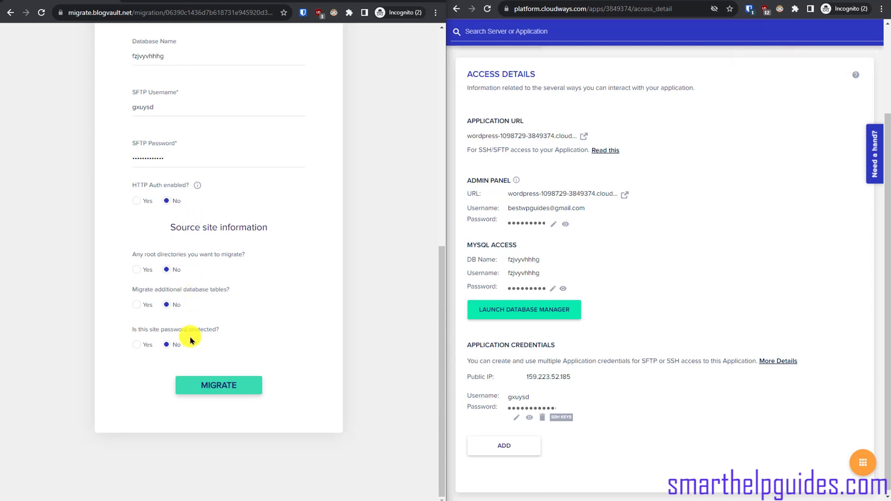
# Step: Submit the destination details and run the migration until BlogVault reports it complete
pyautogui.click(223, 395)
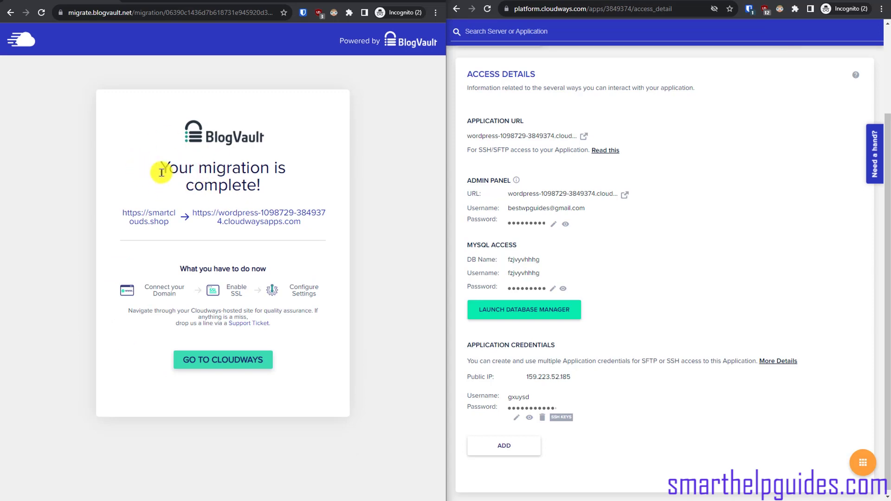
# Step: Load the copied Cloudways app URL in the right window beside BlogVault's completion page
pyautogui.moveTo(194, 165); pyautogui.dragTo(288, 186)
pyautogui.click(448, 281)
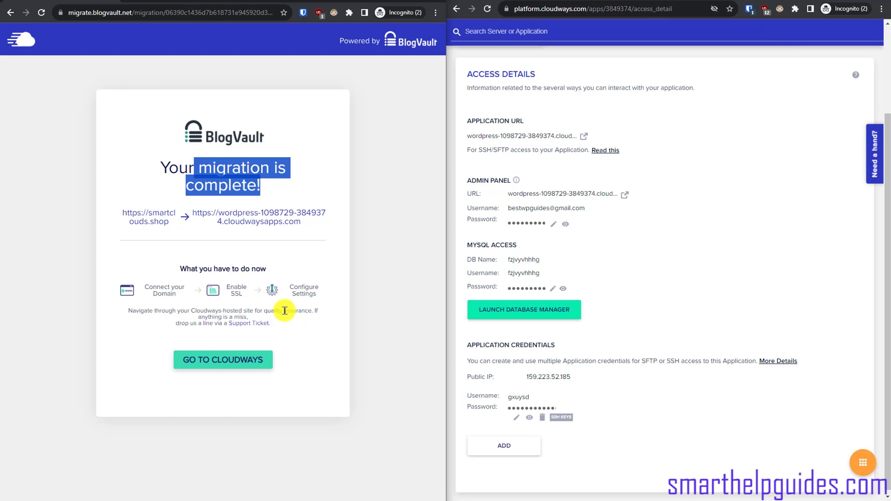
pyautogui.click(559, 7)
pyautogui.hotkey('ctrl', 'v')
pyautogui.press('Return')
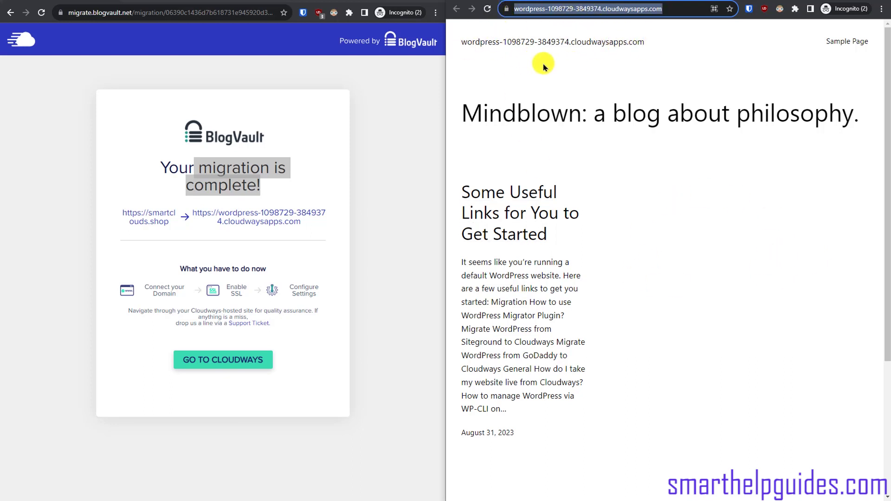
# Step: Reload the Cloudways-address site and open smartclouds.shop in another tab for comparison
pyautogui.click(490, 12)
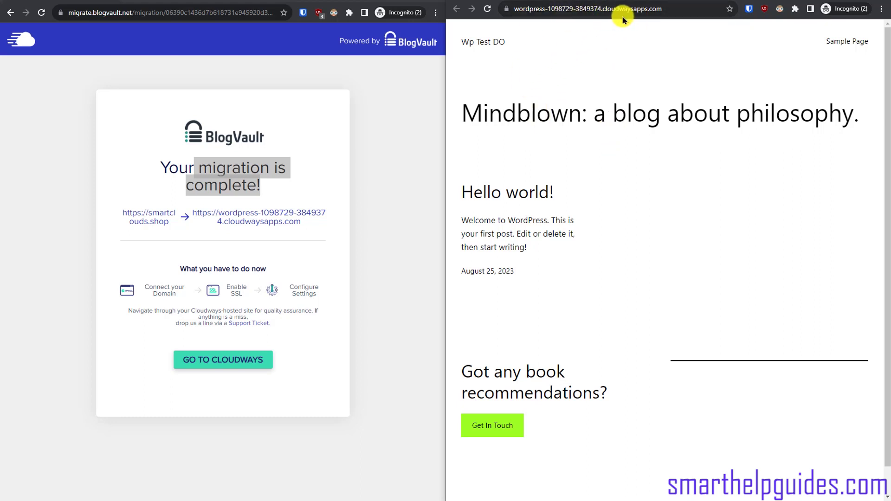
pyautogui.click(635, 9)
pyautogui.hotkey('ctrl', 'v')
pyautogui.press('Return')
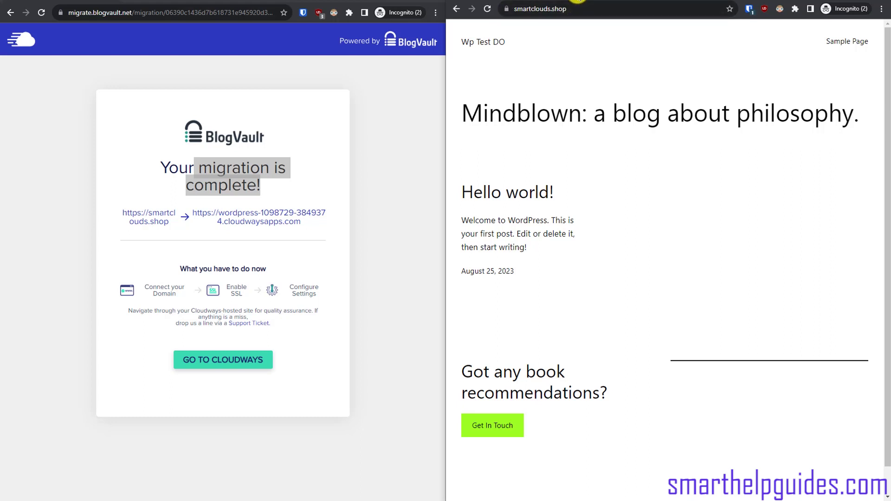
# Step: Return to the Cloudways-address site, scroll through the Mindblown blog page, and place the caret at the end of its address
pyautogui.click(578, 1)
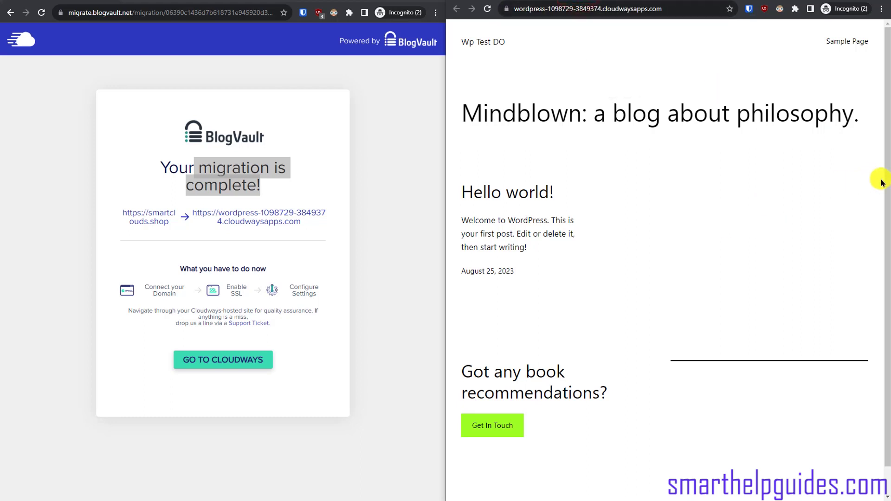
pyautogui.moveTo(881, 224); pyautogui.dragTo(883, 324)
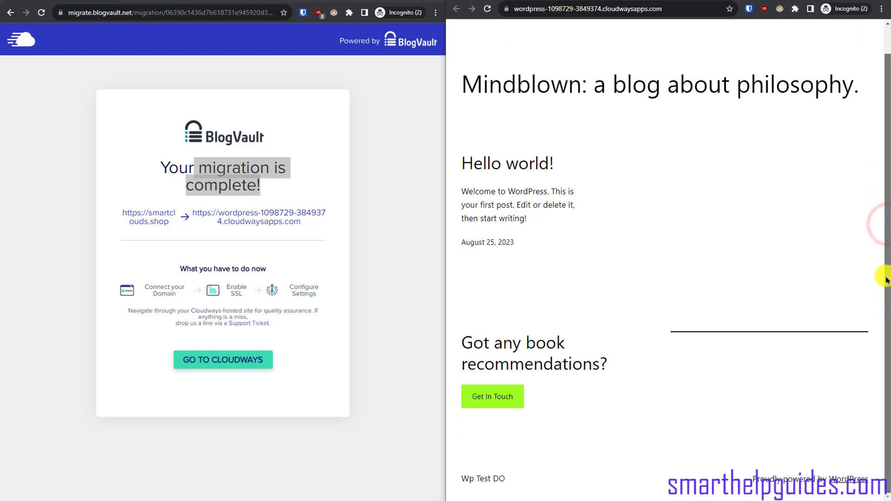
pyautogui.moveTo(886, 280); pyautogui.dragTo(871, 159)
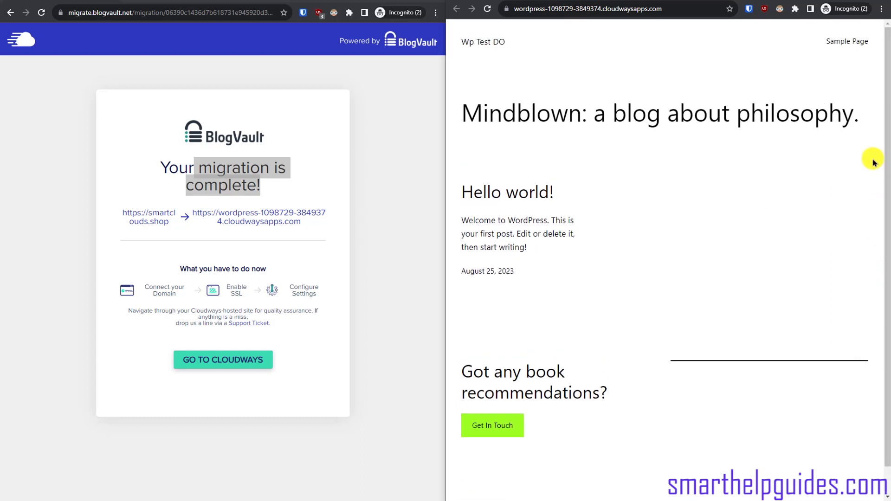
pyautogui.click(684, 8)
pyautogui.click(684, 8)
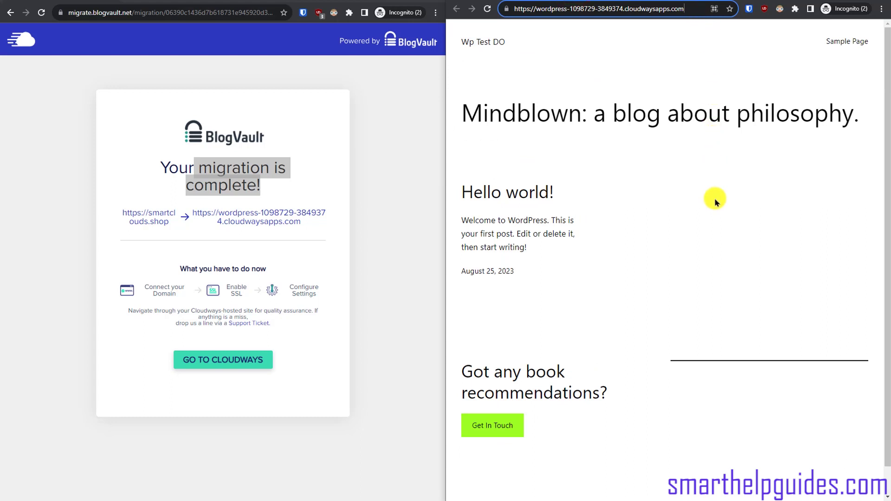
# Step: Append /login to the Cloudways address and enter the admin username
pyautogui.write('/login')
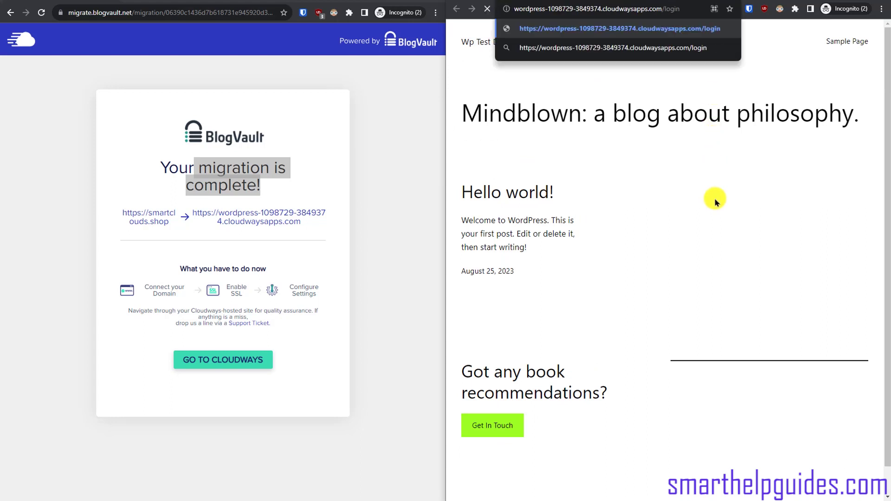
pyautogui.press('Return')
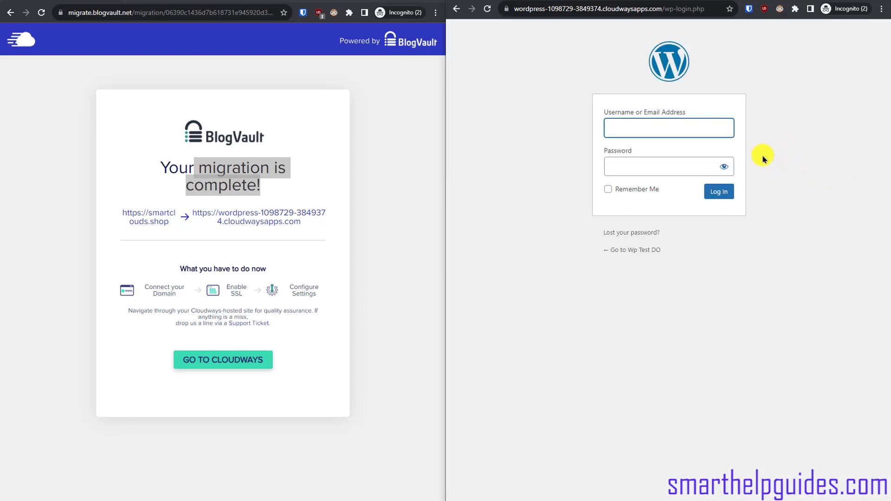
pyautogui.write('testd')
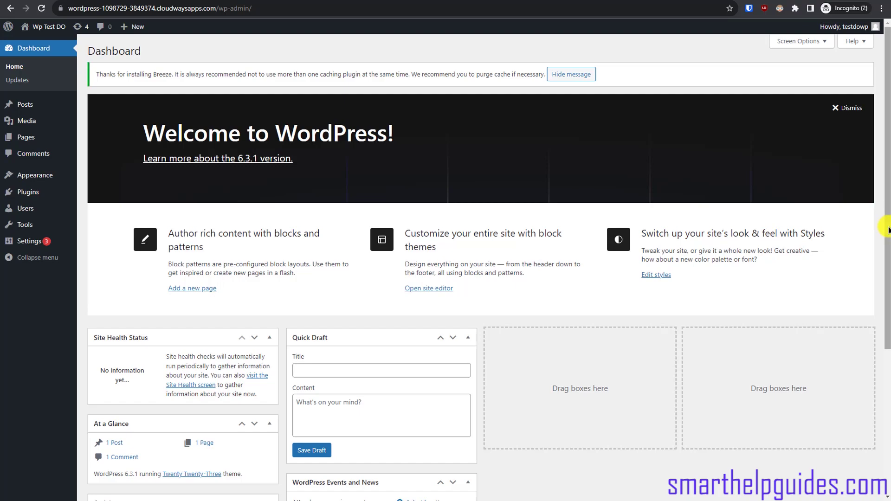
# Step: Scroll the Wp Test DO admin dashboard to review it
pyautogui.moveTo(887, 226)
pyautogui.mouseDown()
pyautogui.moveTo(887, 339)
pyautogui.moveTo(886, 209)
pyautogui.mouseUp()
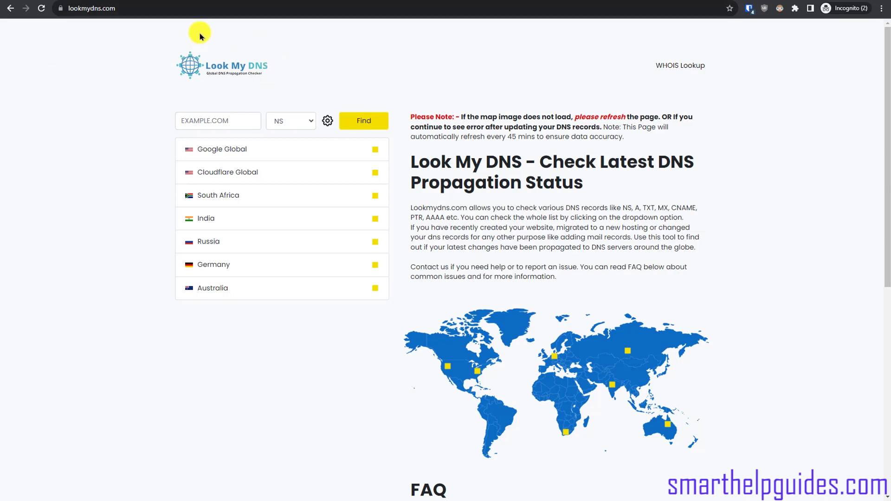
# Step: Run a Look My DNS A-record lookup for smartclouds.shop
pyautogui.click(284, 10)
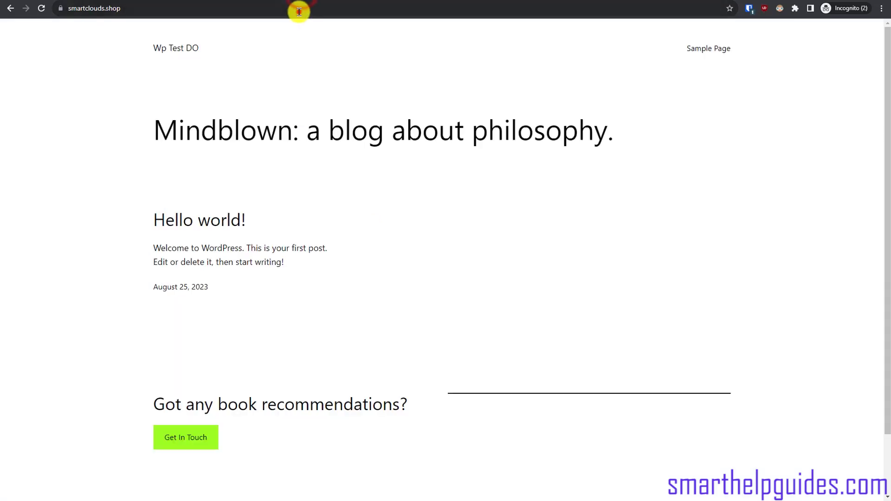
pyautogui.click(299, 11)
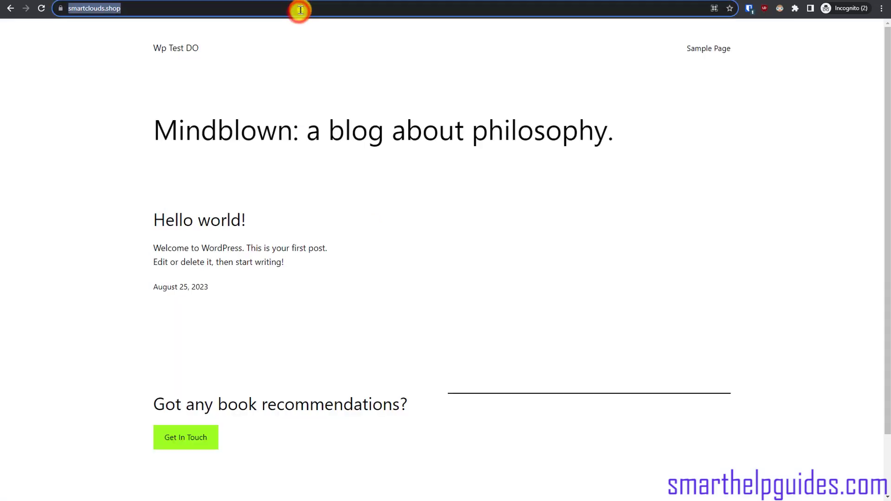
pyautogui.rightClick(300, 13)
pyautogui.click(315, 68)
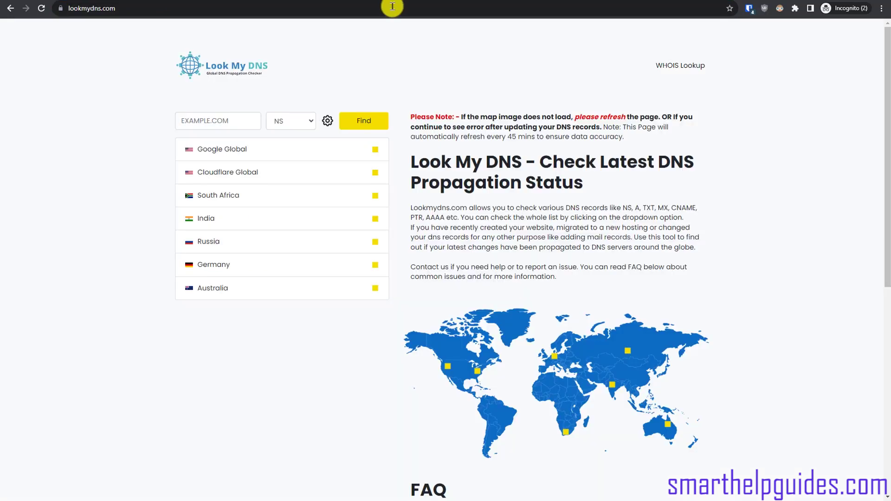
pyautogui.rightClick(232, 115)
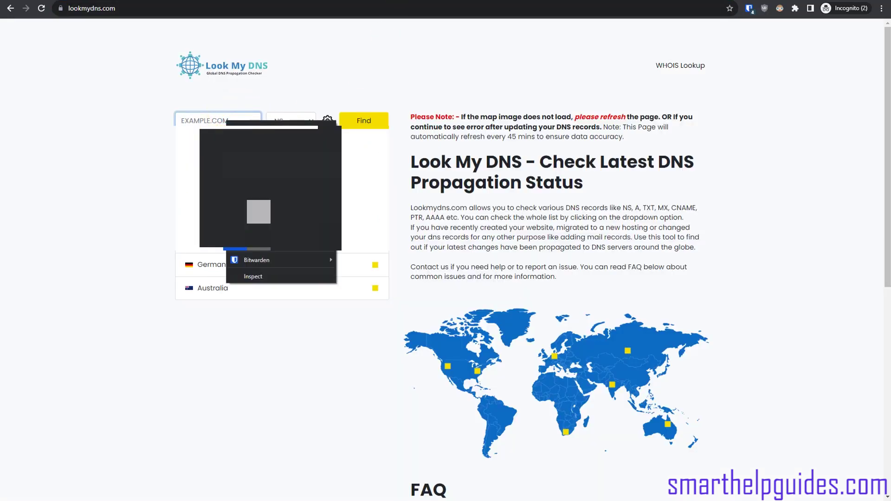
pyautogui.click(259, 211)
pyautogui.click(294, 123)
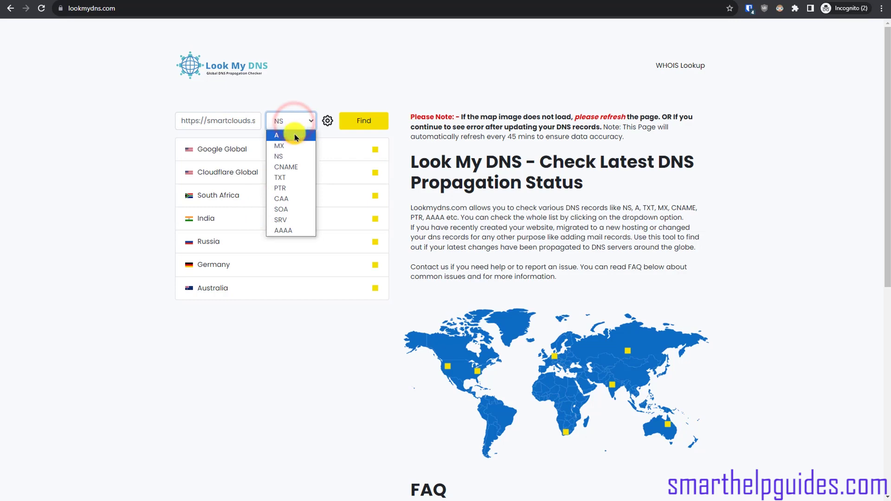
pyautogui.click(295, 135)
pyautogui.click(356, 121)
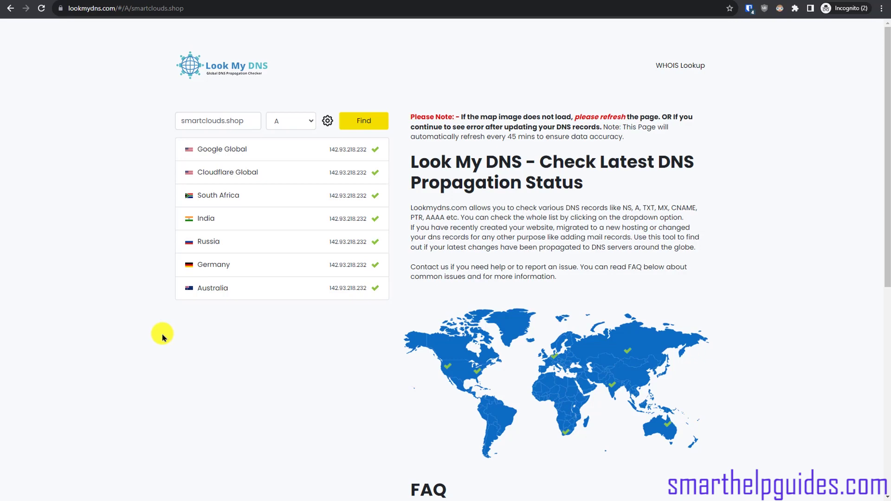
# Step: Compare the Google Global IP result with the Cloudways application's public IP
pyautogui.doubleClick(332, 152)
pyautogui.click(123, 197)
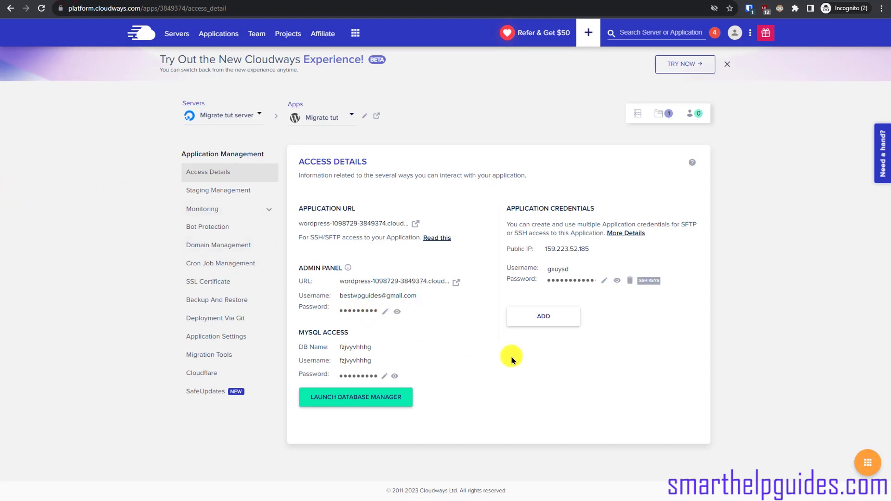
pyautogui.click(578, 249)
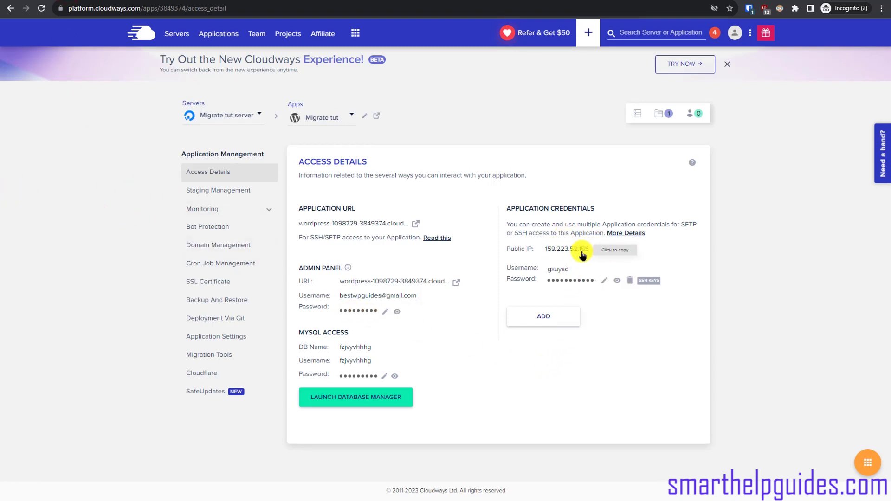
pyautogui.click(400, 1)
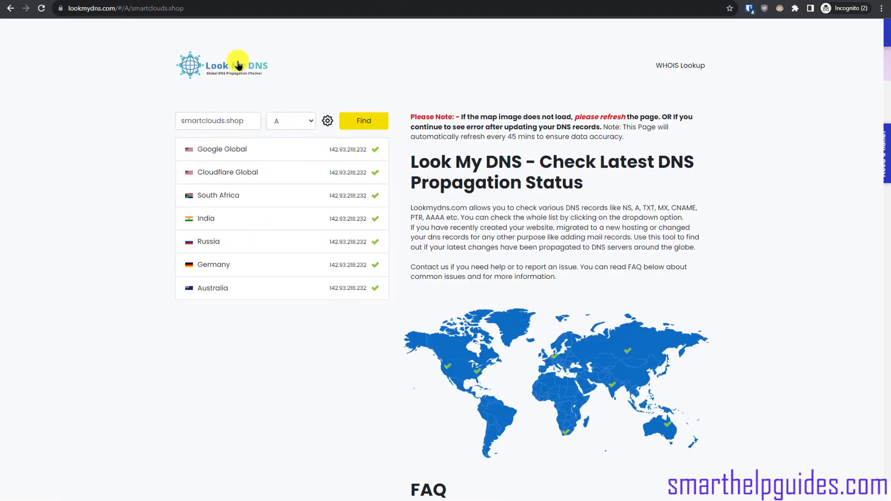
pyautogui.click(169, 2)
pyautogui.click(178, 9)
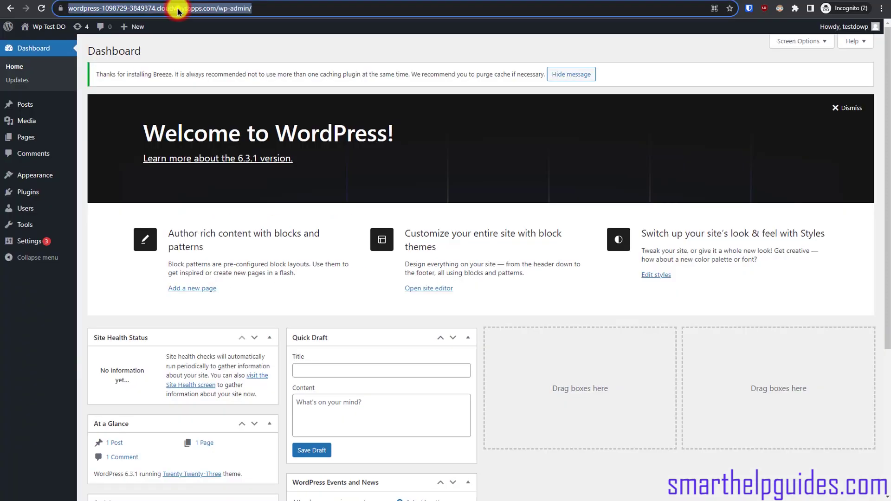
pyautogui.rightClick(178, 9)
pyautogui.press('Escape')
# Step: Clear the lookup field, look up the A record again, and compare against the Cloudways IP
pyautogui.click(358, 2)
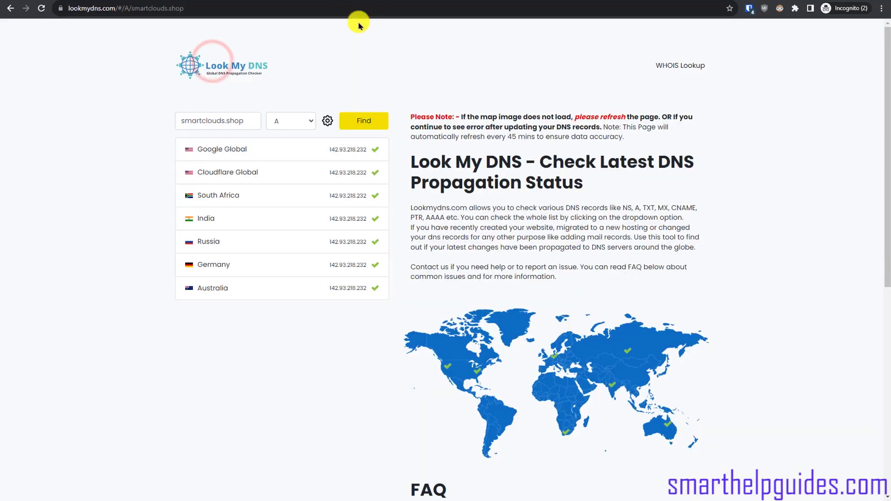
pyautogui.click(254, 117)
pyautogui.hotkey('ctrl', 'a')
pyautogui.press('BackSpace')
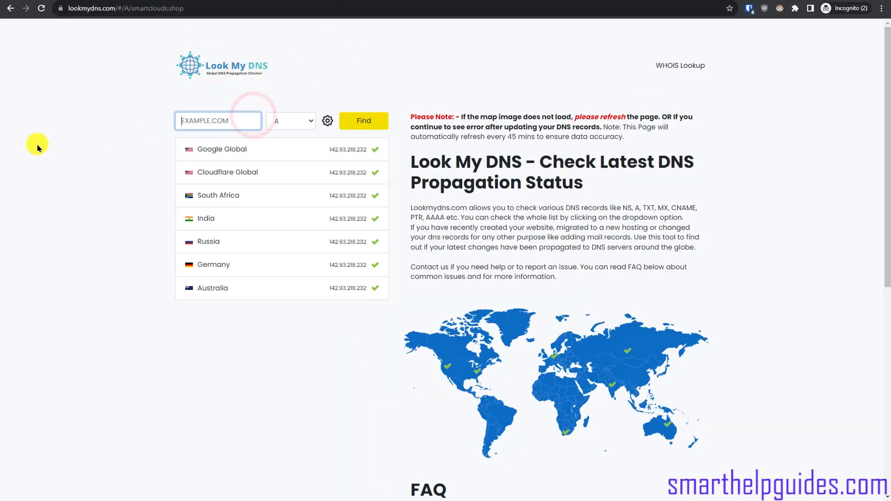
pyautogui.click(364, 121)
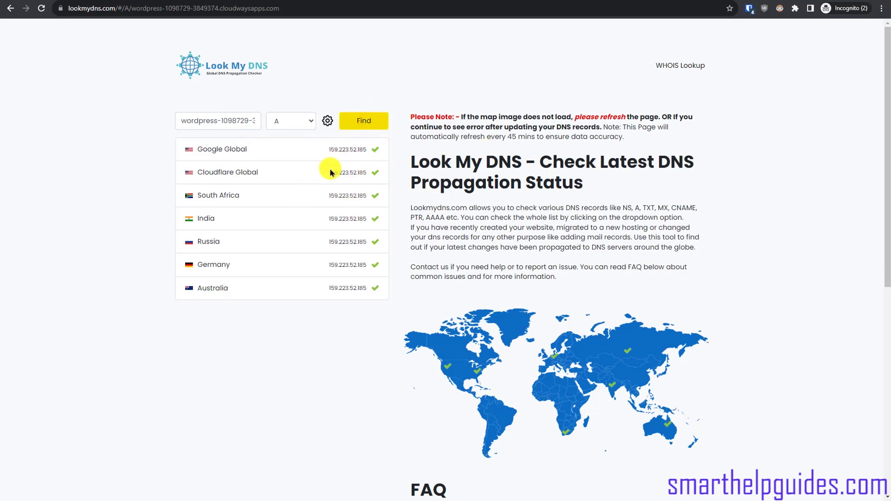
pyautogui.hotkey('alt', 'Tab')
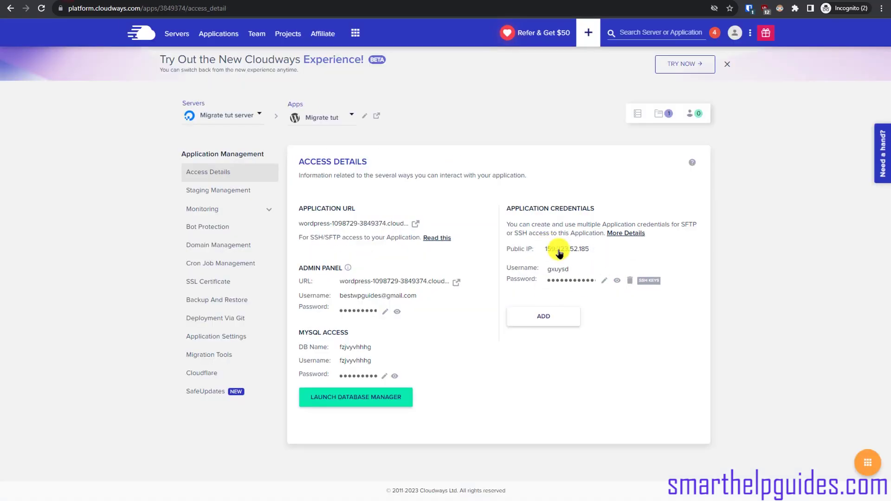
pyautogui.hotkey('alt', 'Tab')
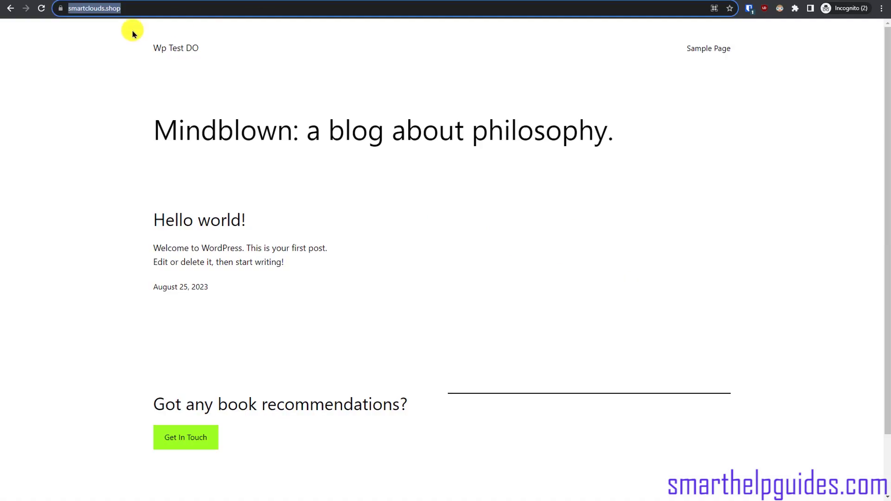
pyautogui.hotkey('alt', 'Tab')
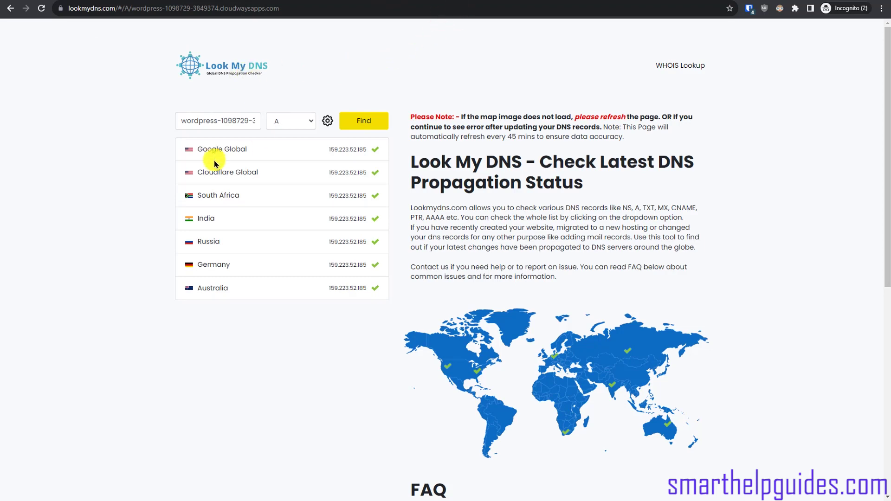
pyautogui.hotkey('alt', 'Tab')
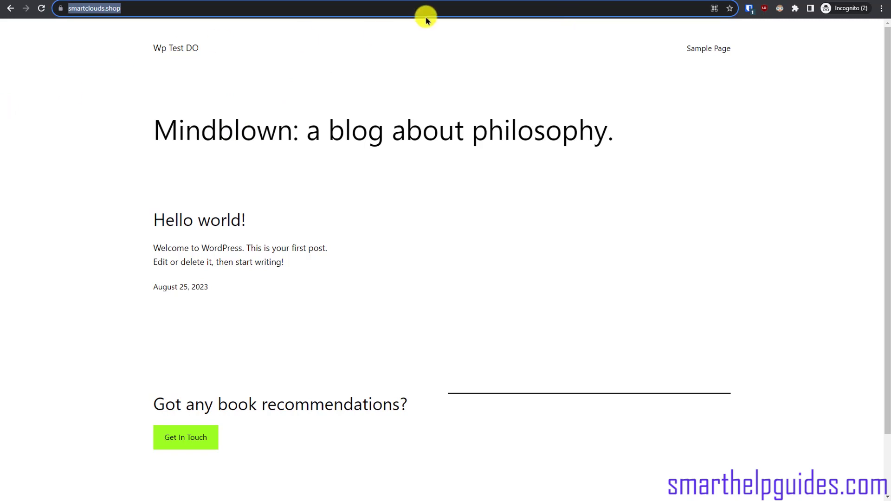
pyautogui.hotkey('alt', 'Tab')
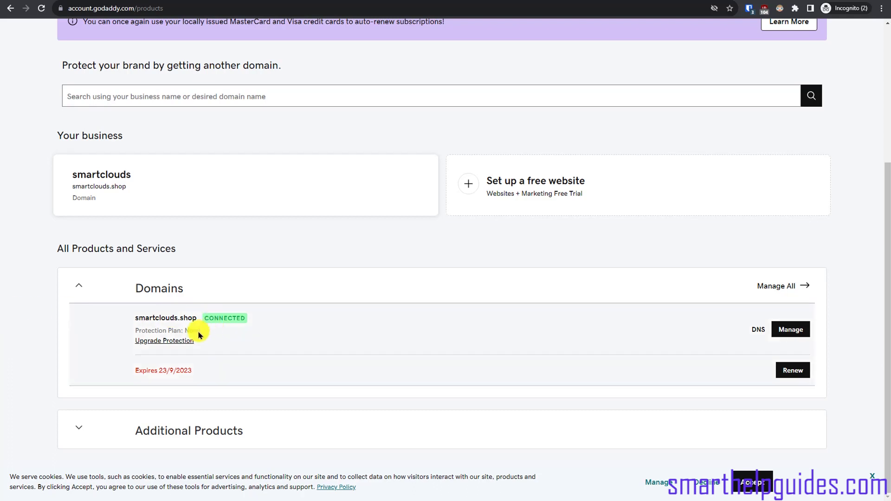
# Step: Open smartclouds.shop's DNS Nameservers tab and begin changing the DigitalOcean nameservers
pyautogui.click(759, 330)
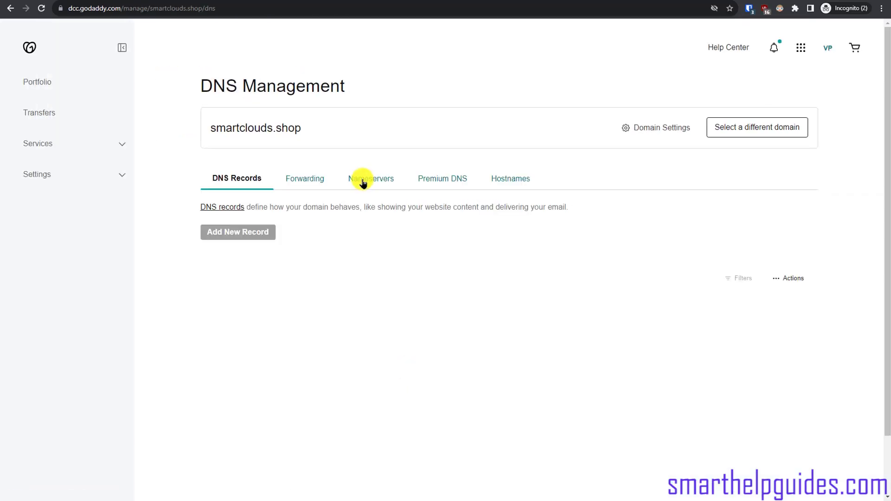
pyautogui.click(364, 180)
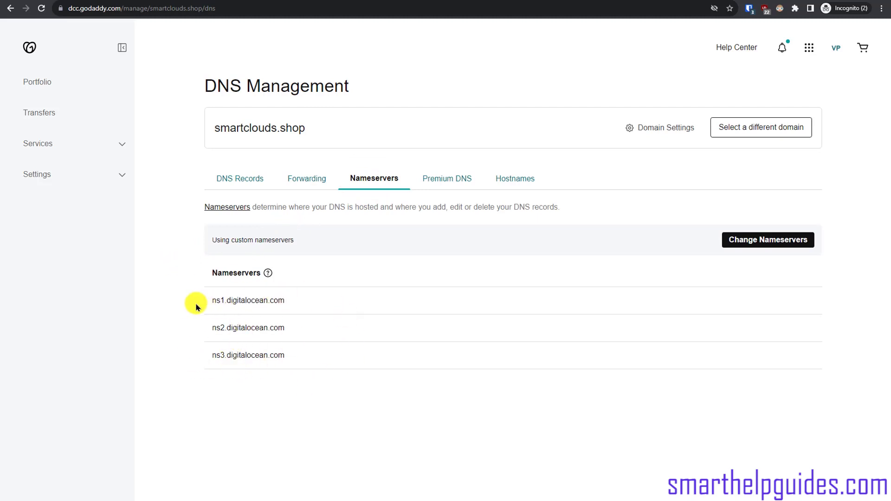
pyautogui.click(763, 241)
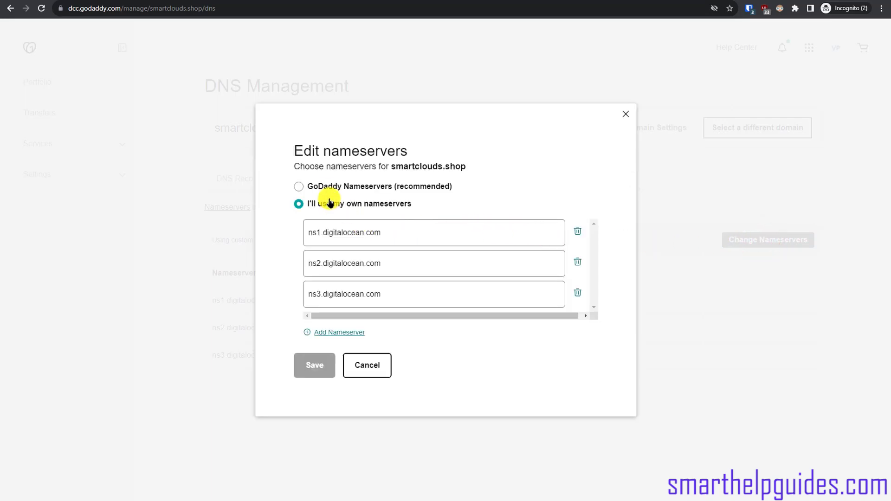
# Step: Select GoDaddy Nameservers (recommended) and save the change
pyautogui.click(328, 188)
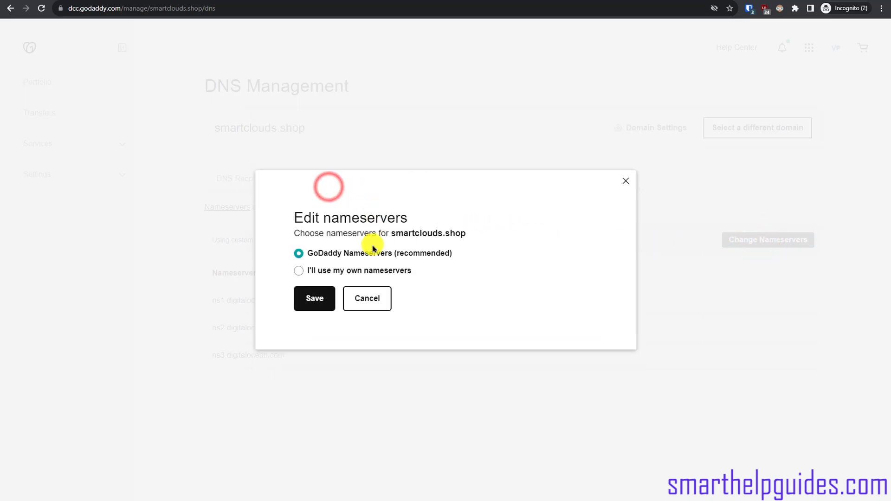
pyautogui.click(325, 303)
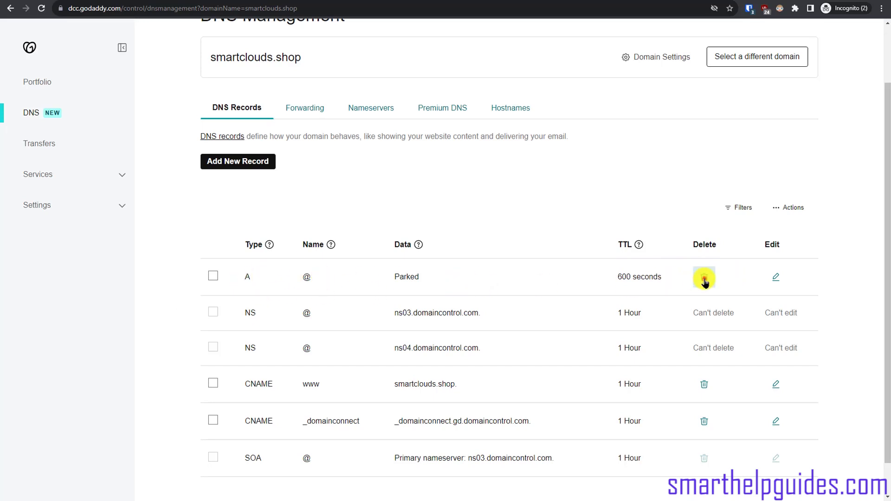
# Step: Delete the Parked A record and add a new A record named @
pyautogui.click(704, 277)
pyautogui.click(246, 278)
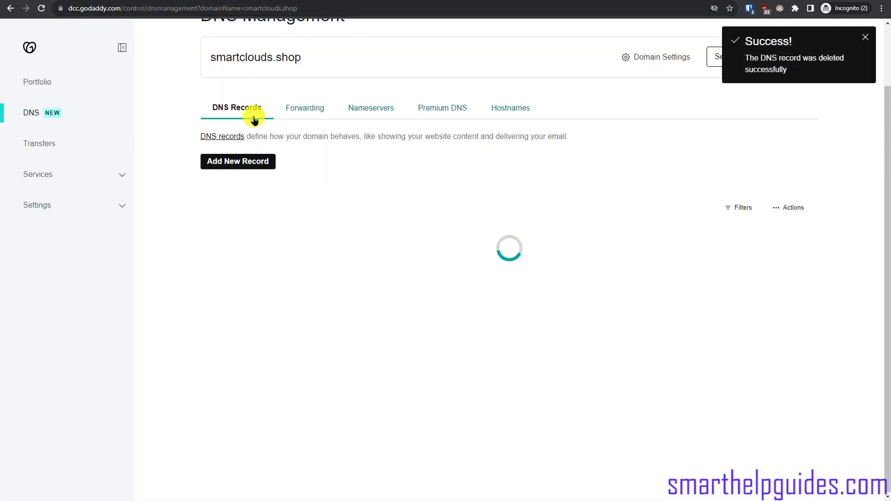
pyautogui.click(223, 166)
pyautogui.click(256, 226)
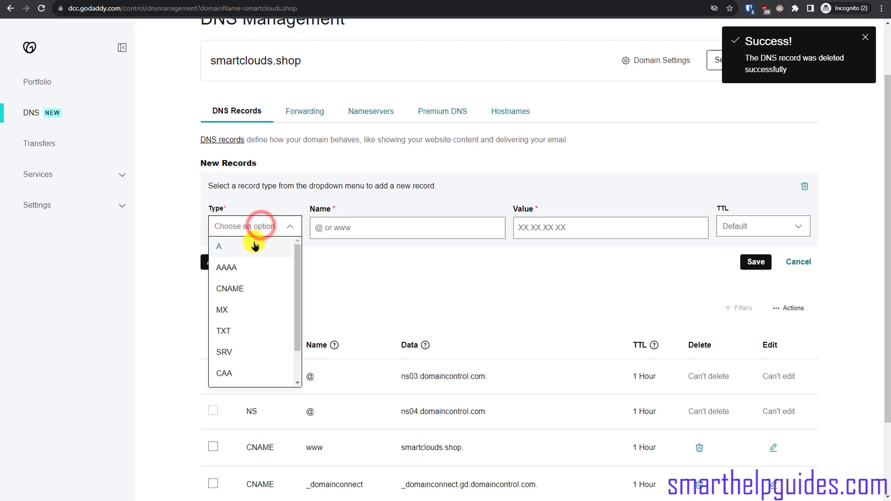
pyautogui.click(254, 241)
pyautogui.click(371, 226)
pyautogui.write('@')
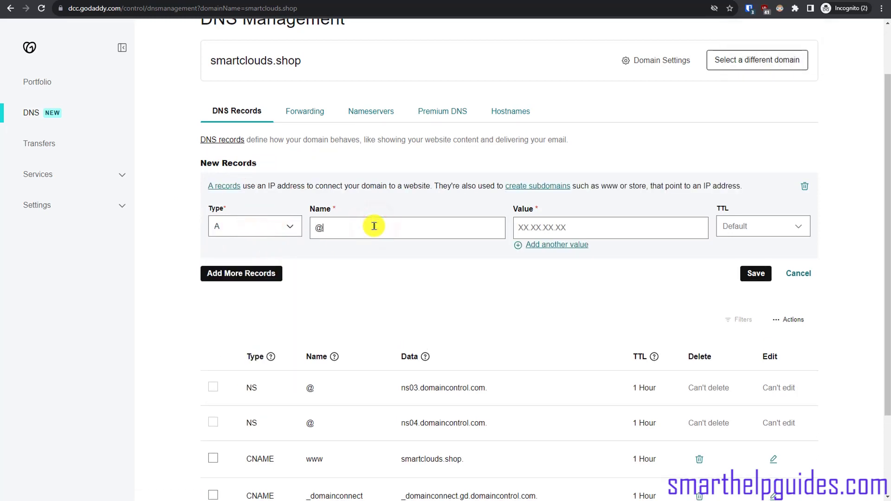
# Step: Set the A record's value to the Cloudways public IP 159.223.52.185 and save
pyautogui.click(118, 18)
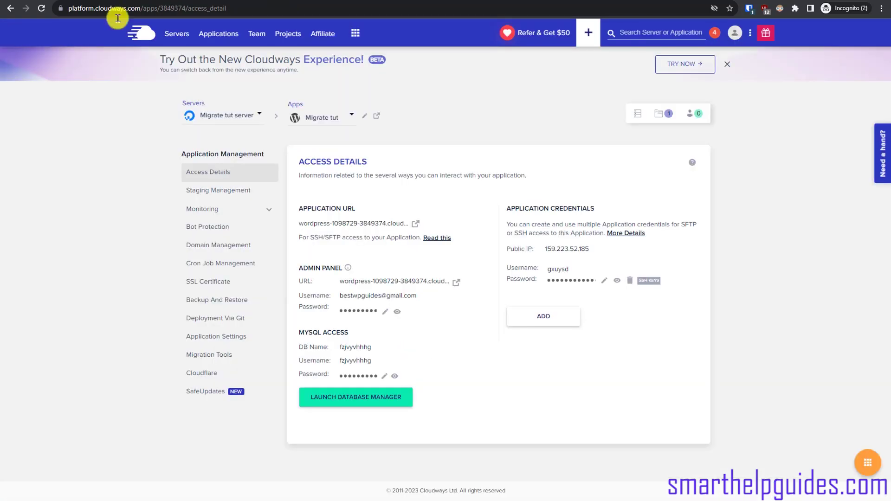
pyautogui.click(566, 253)
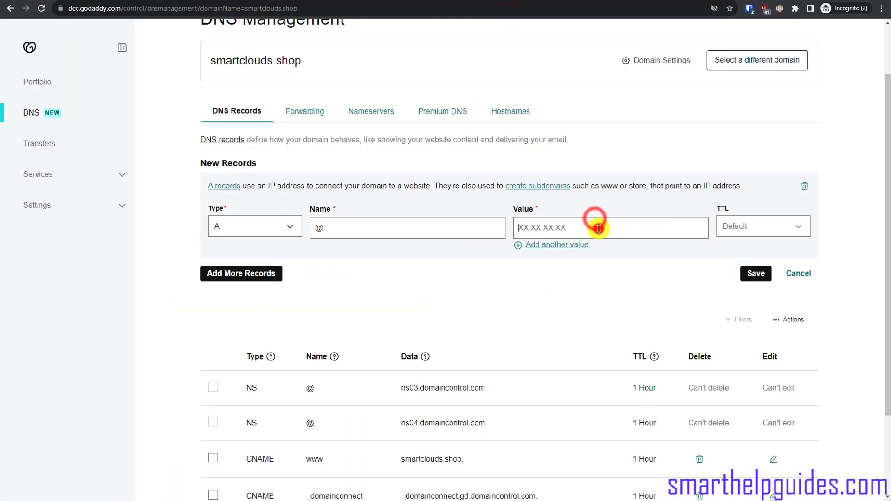
pyautogui.write('159.223.52.185')
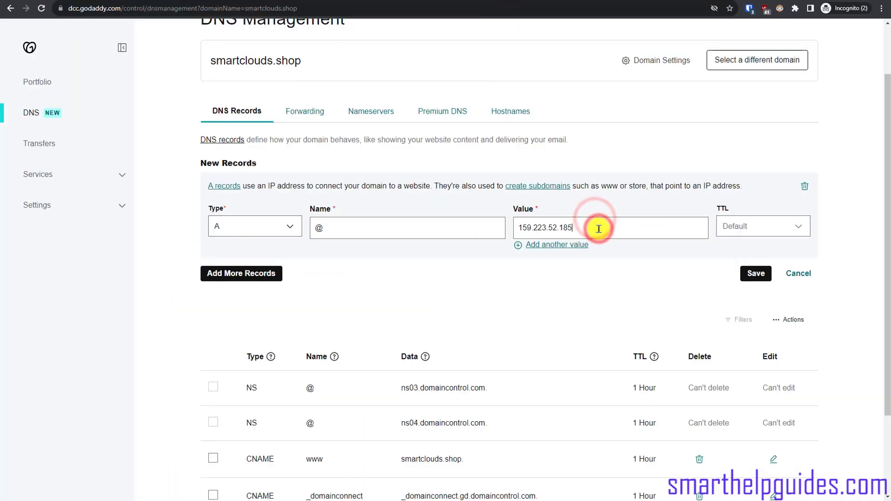
pyautogui.click(521, 229)
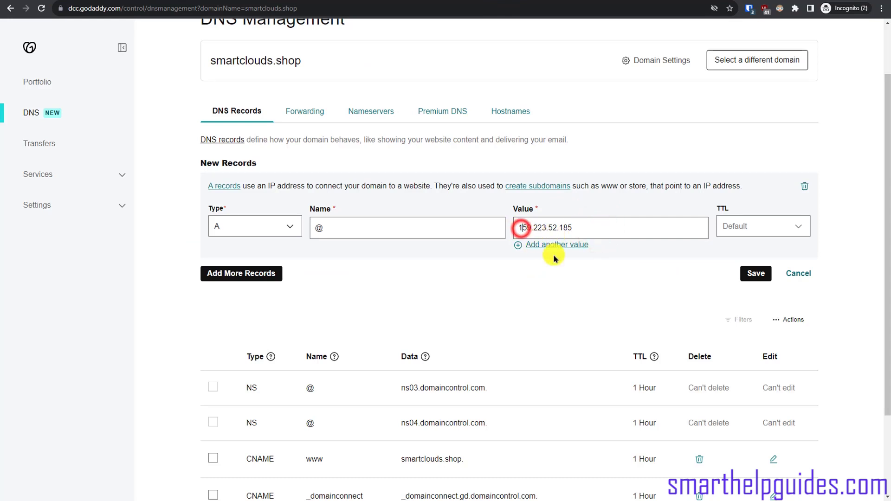
pyautogui.press('BackSpace')
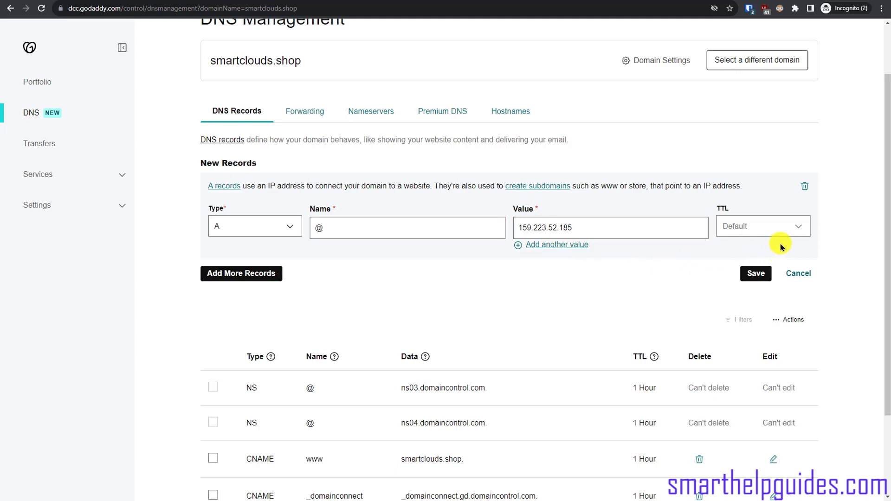
pyautogui.click(757, 274)
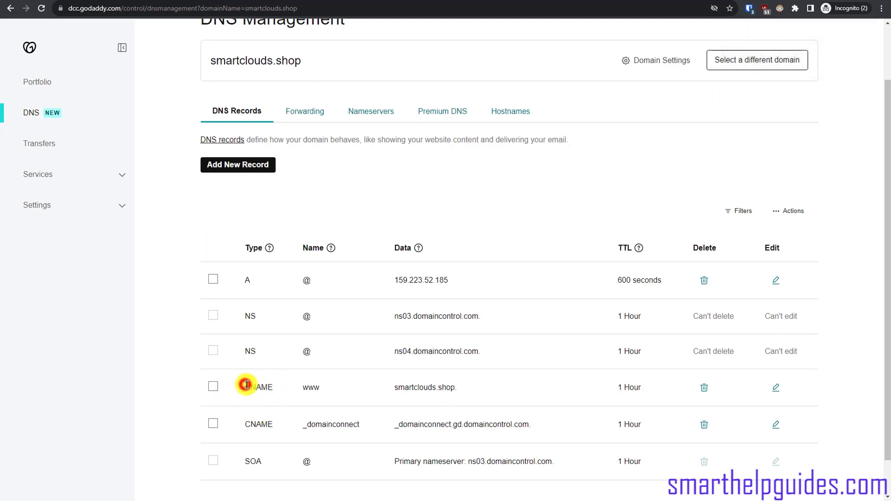
# Step: Add a CNAME record www pointing to smartclouds.shop and save, conflicting with the existing www record
pyautogui.moveTo(246, 384); pyautogui.dragTo(507, 389)
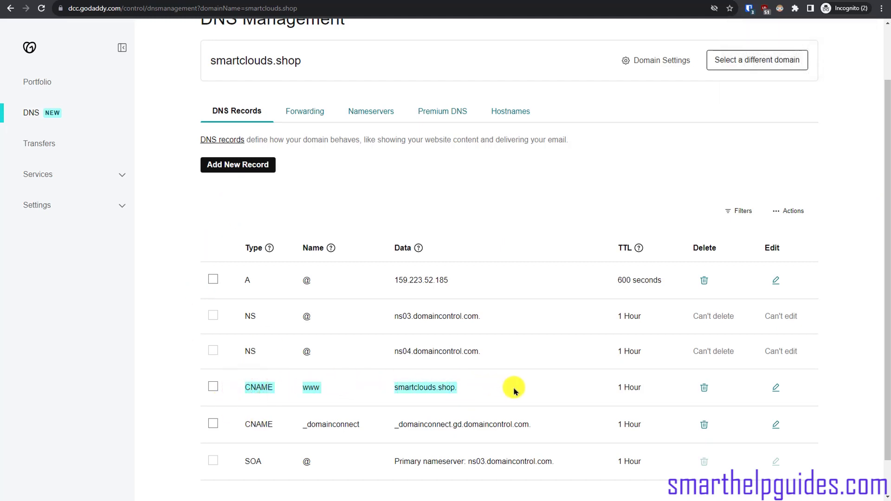
pyautogui.click(188, 201)
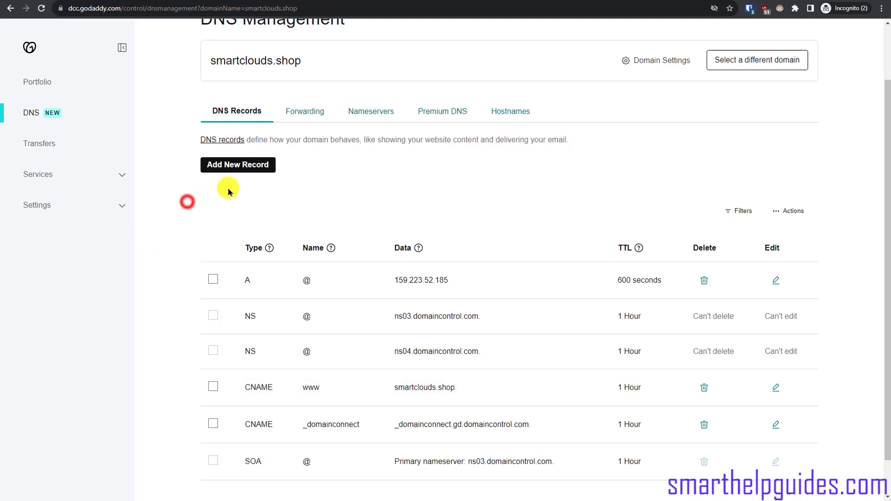
pyautogui.click(236, 167)
pyautogui.click(263, 227)
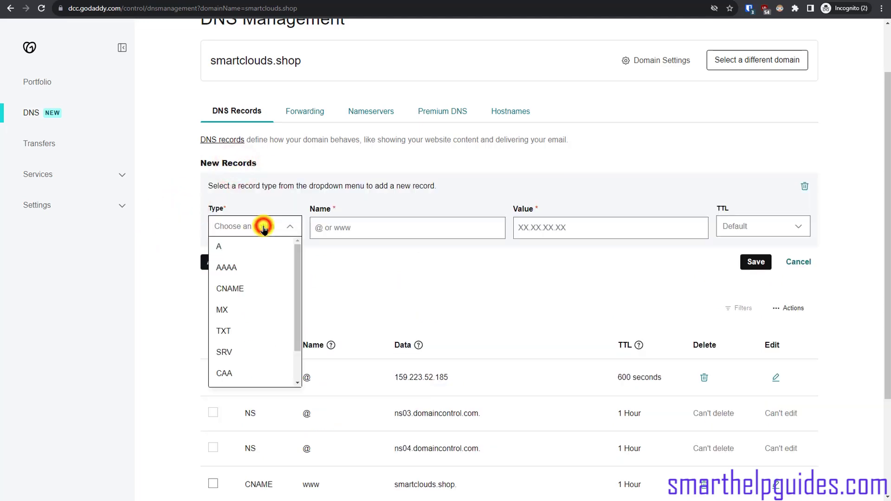
pyautogui.click(270, 288)
pyautogui.click(364, 223)
pyautogui.write('www')
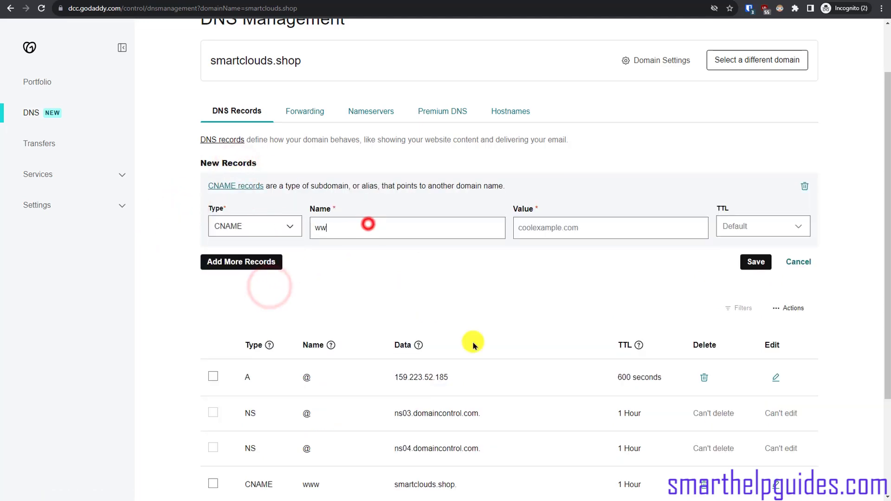
pyautogui.click(579, 231)
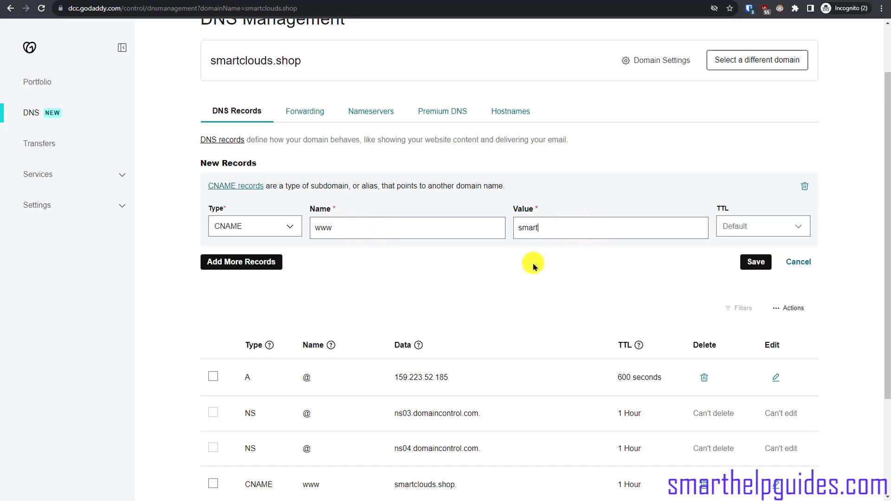
pyautogui.click(760, 262)
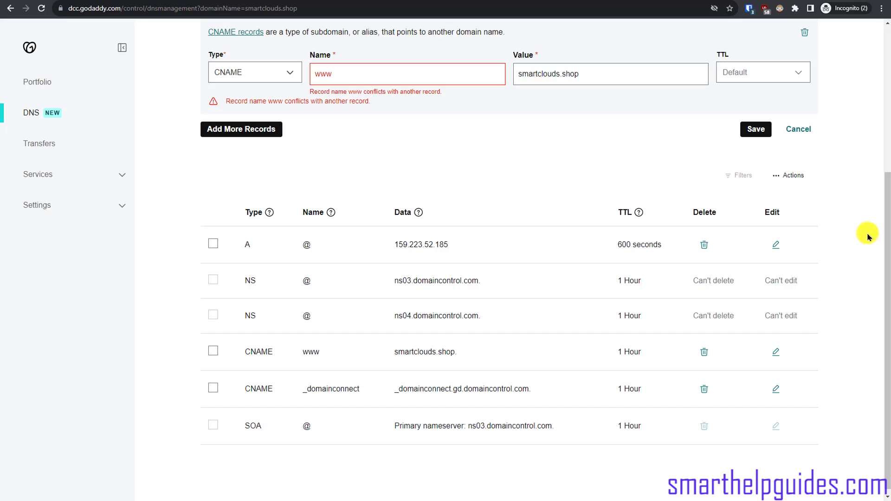
pyautogui.moveTo(883, 254); pyautogui.dragTo(871, 98)
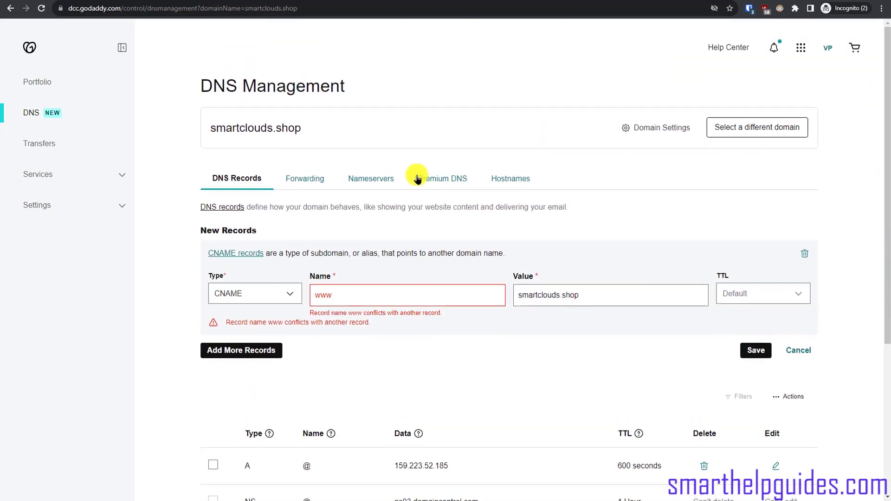
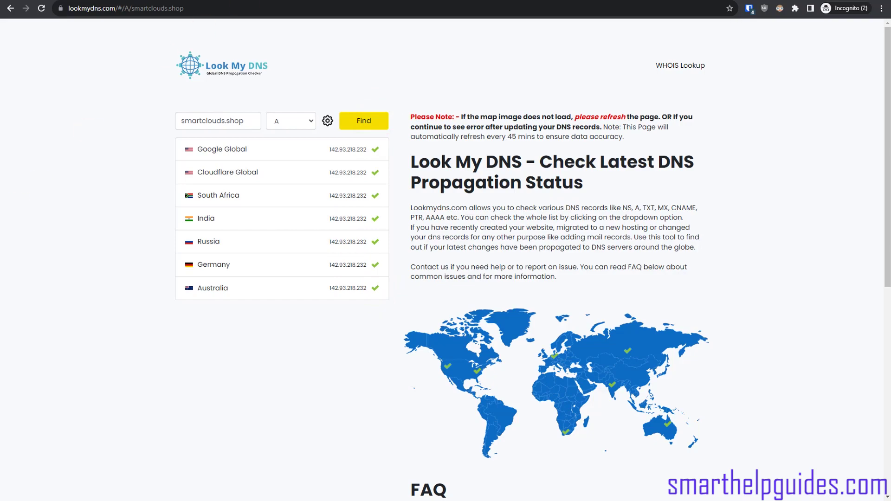
# Step: Confirm the smartclouds.shop window shows the WordPress blog, then return to the Migrate tut Access Details
pyautogui.hotkey('alt', 'Tab')
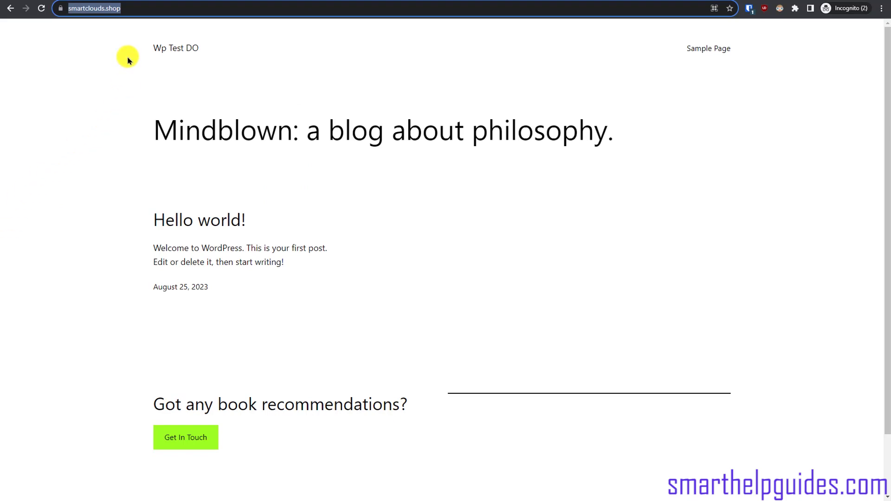
pyautogui.hotkey('alt', 'Tab')
pyautogui.hotkey('alt', 'Tab')
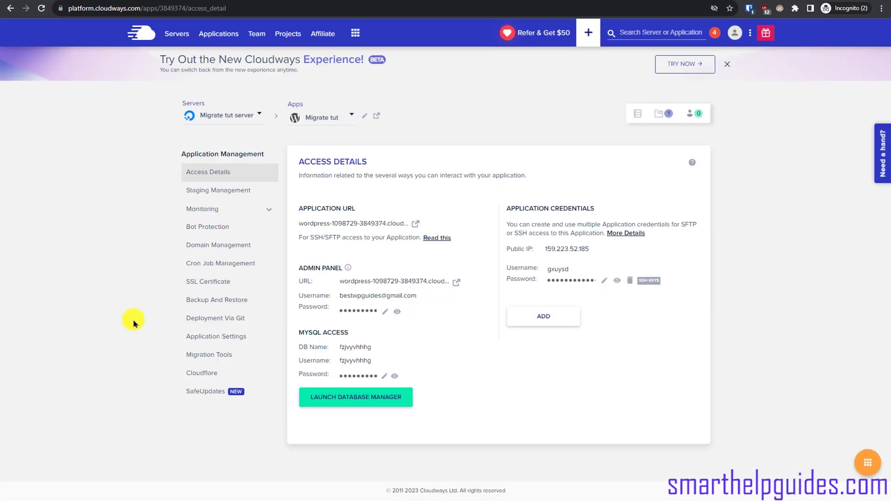
# Step: Start a new domain in Domain Management and copy the live site's URL from its browser window
pyautogui.click(239, 255)
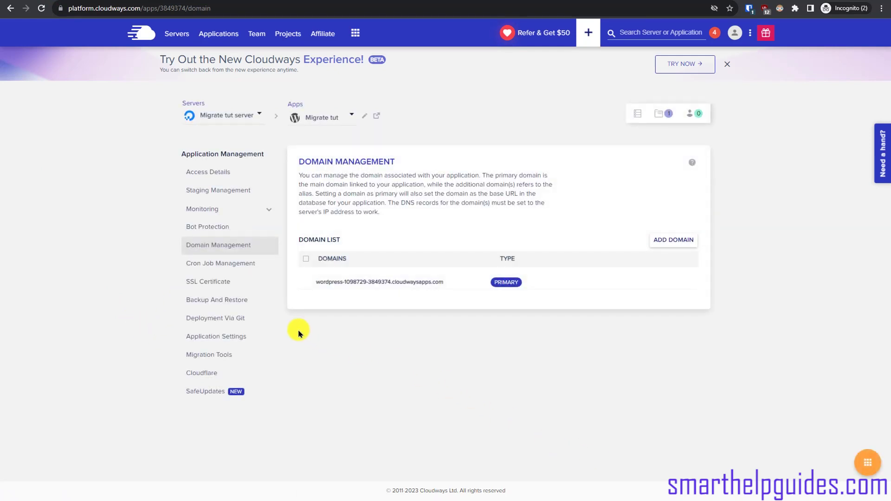
pyautogui.click(673, 240)
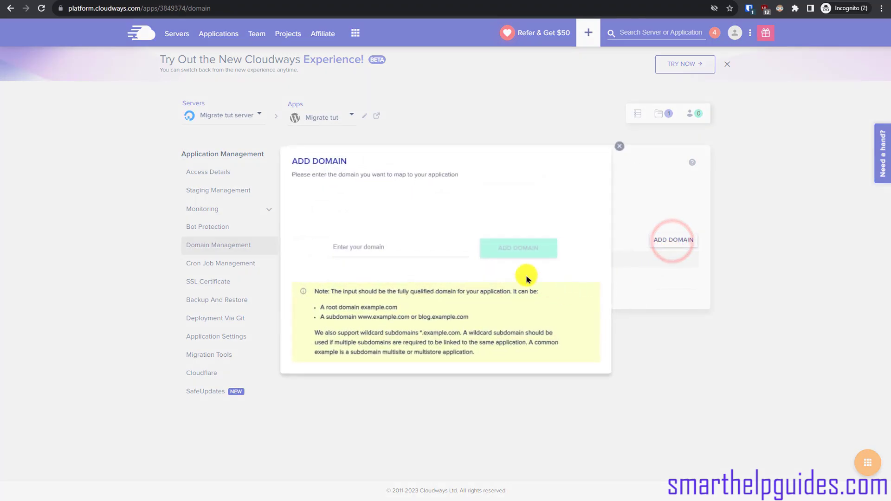
pyautogui.click(400, 247)
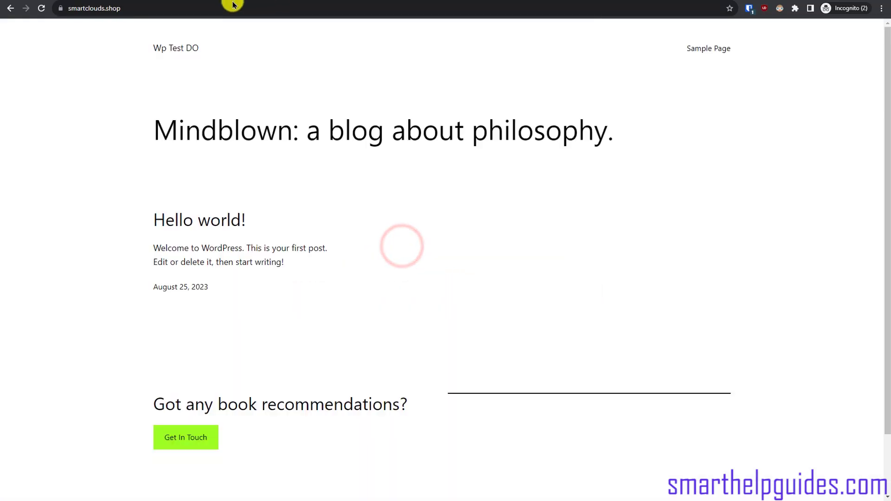
pyautogui.click(201, 5)
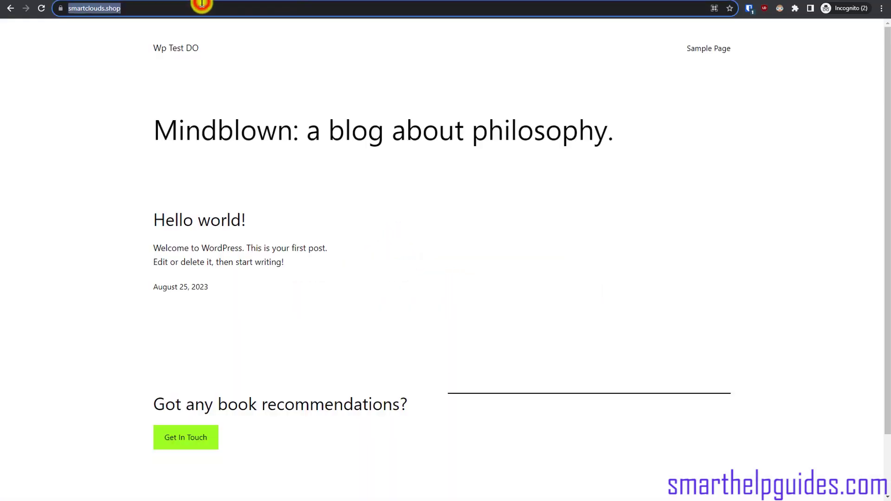
pyautogui.rightClick(202, 6)
pyautogui.click(235, 60)
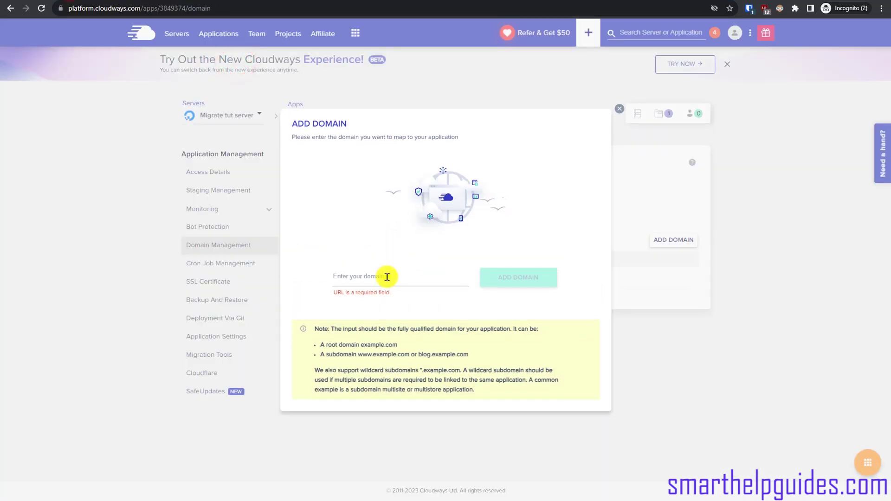
pyautogui.rightClick(387, 277)
pyautogui.click(431, 350)
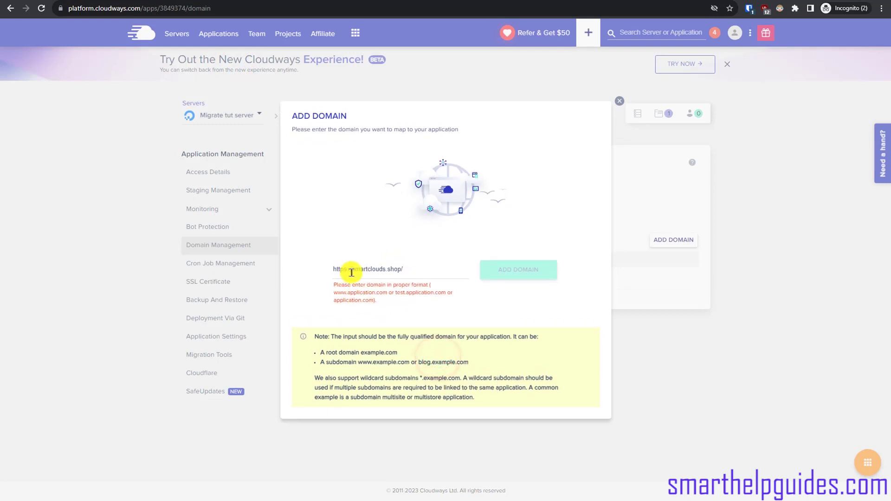
pyautogui.moveTo(350, 271); pyautogui.dragTo(312, 271)
pyautogui.press('BackSpace')
pyautogui.click(392, 271)
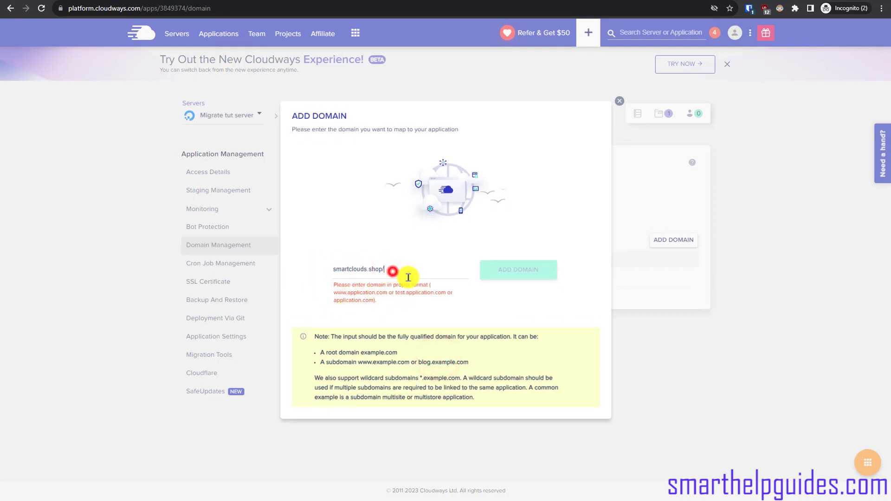
pyautogui.press('BackSpace')
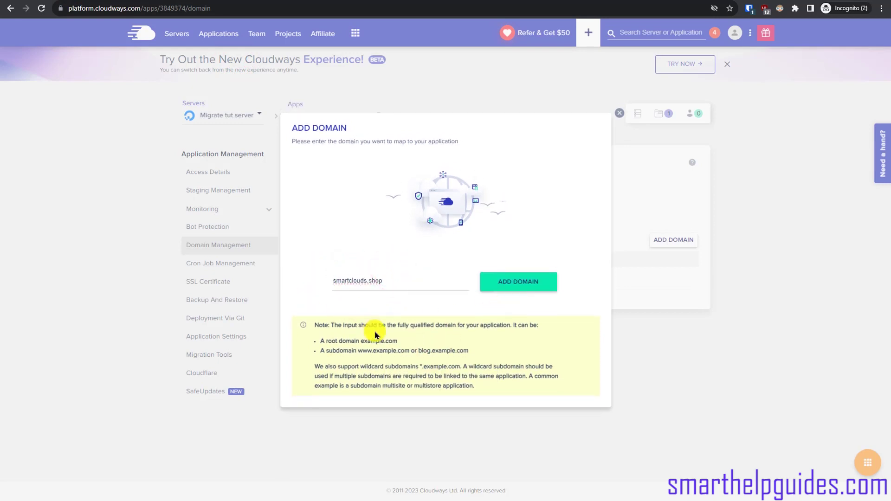
pyautogui.click(498, 279)
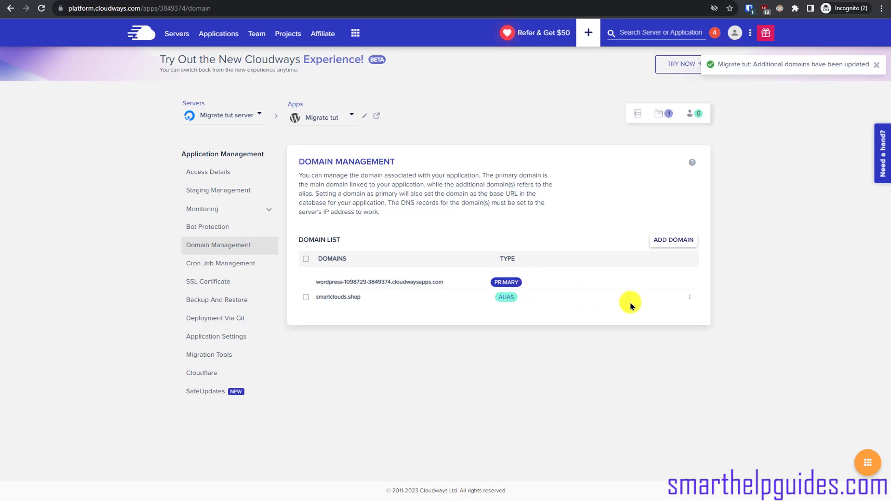
# Step: Use Make Primary on the smartclouds.shop row and confirm, so cloudwaysapps.com becomes an alias
pyautogui.click(690, 298)
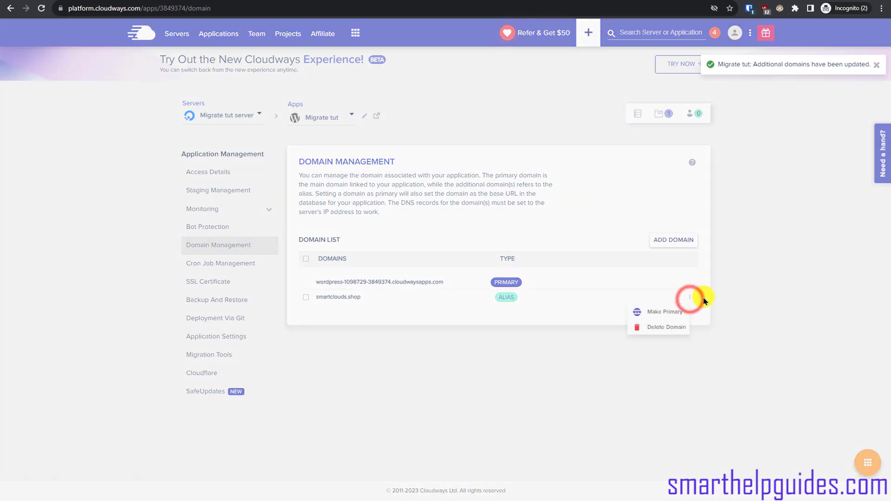
pyautogui.click(672, 312)
pyautogui.click(324, 294)
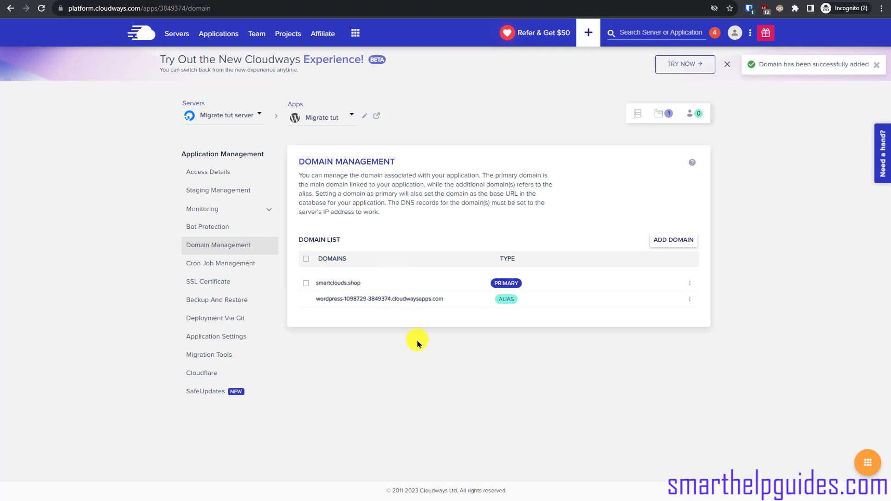
# Step: Choose Let's Encrypt as the certificate type in SSL Certificate settings
pyautogui.click(222, 281)
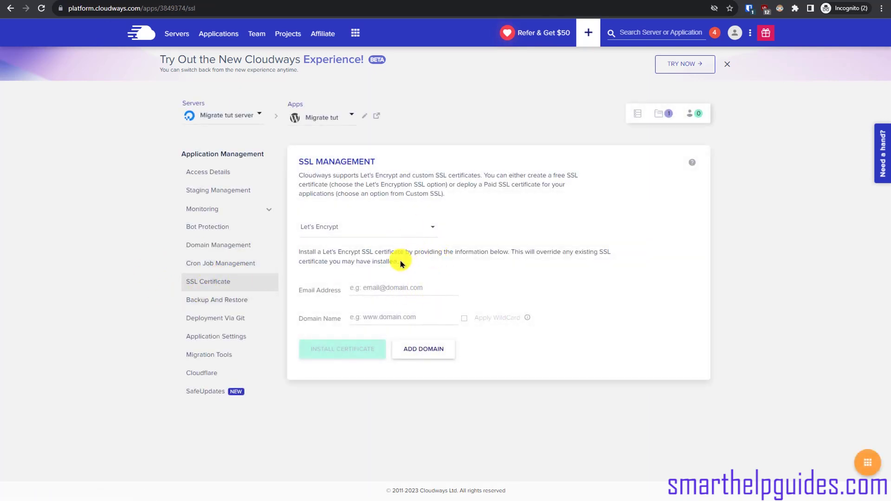
pyautogui.click(363, 229)
pyautogui.click(332, 236)
# Step: Enter the contact e-mail and domain smartclouds.shop, then install the certificate
pyautogui.click(371, 288)
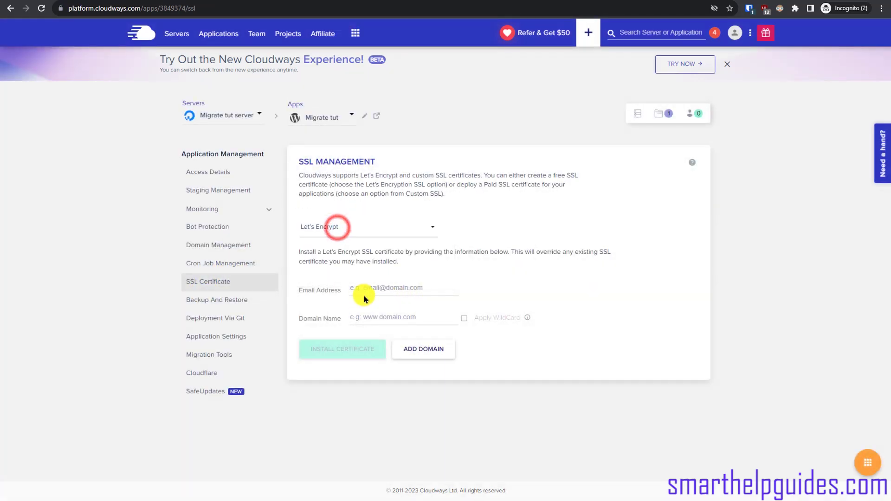
pyautogui.hotkey('ctrl', 'v')
pyautogui.press('Tab')
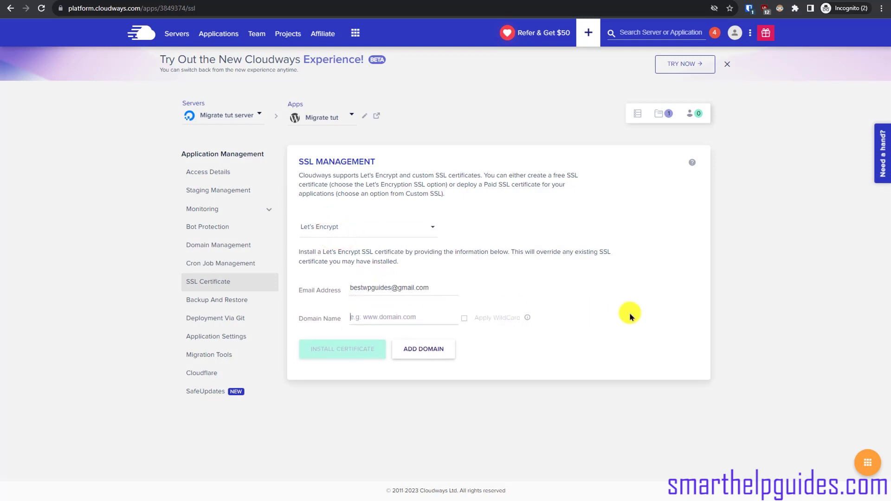
pyautogui.write('smartclouds.shop')
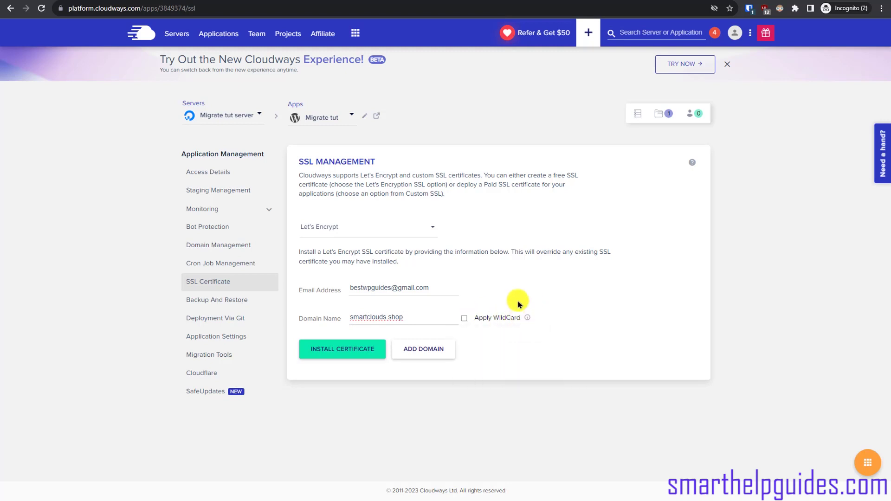
pyautogui.click(323, 347)
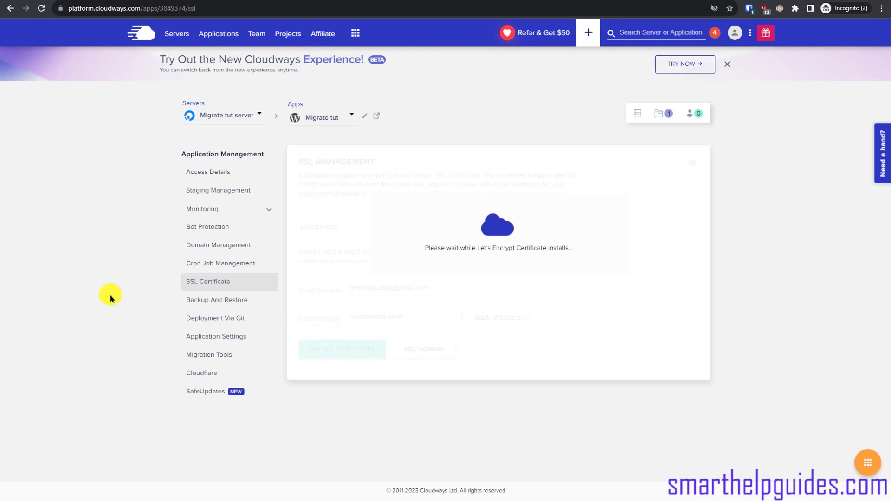